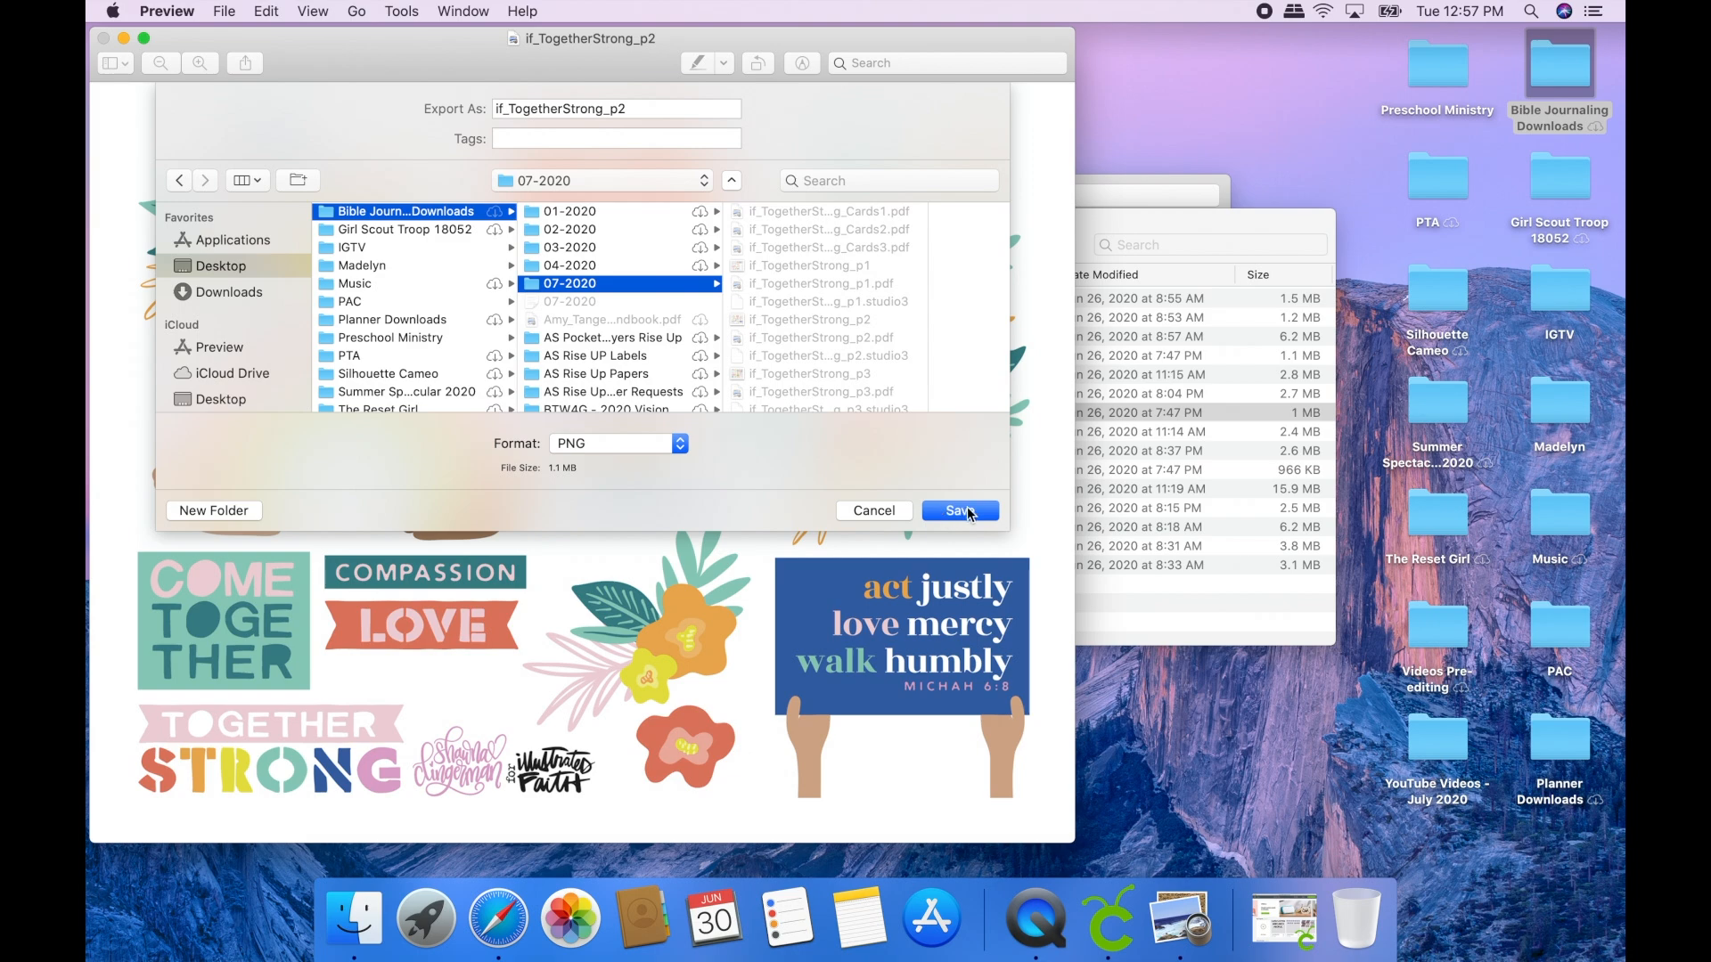
- Switch to Cricut Design Space, make its window full screen and start a new project
left_click(1281, 917)
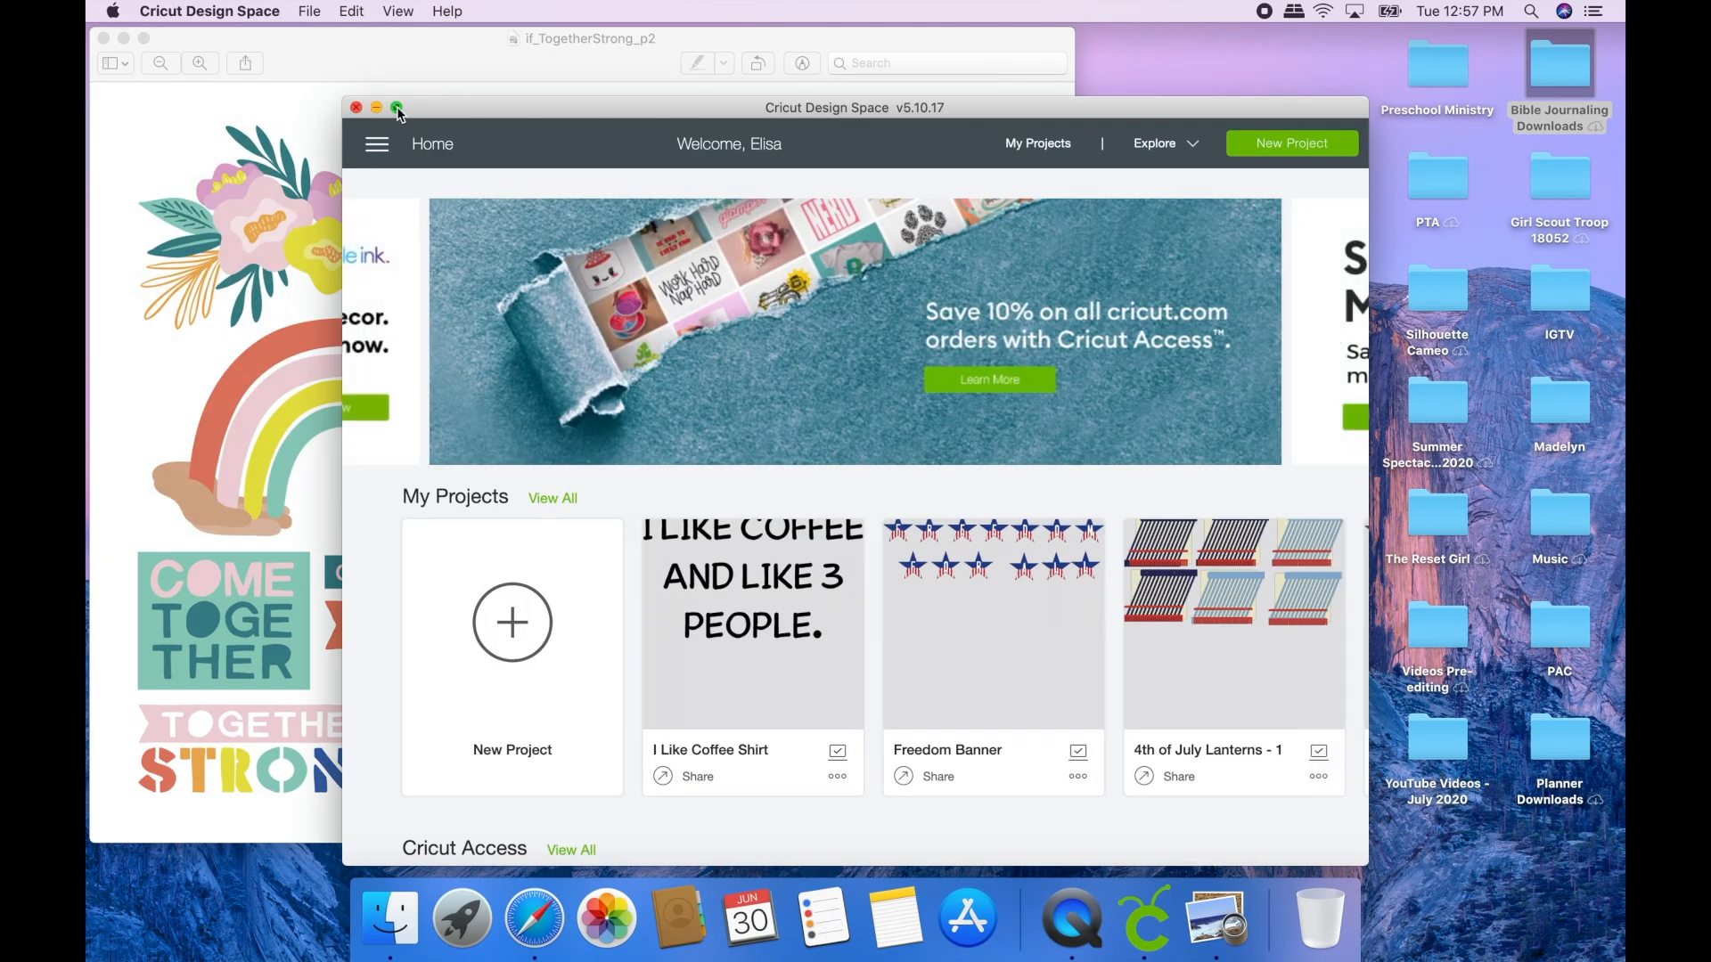
left_click(398, 108)
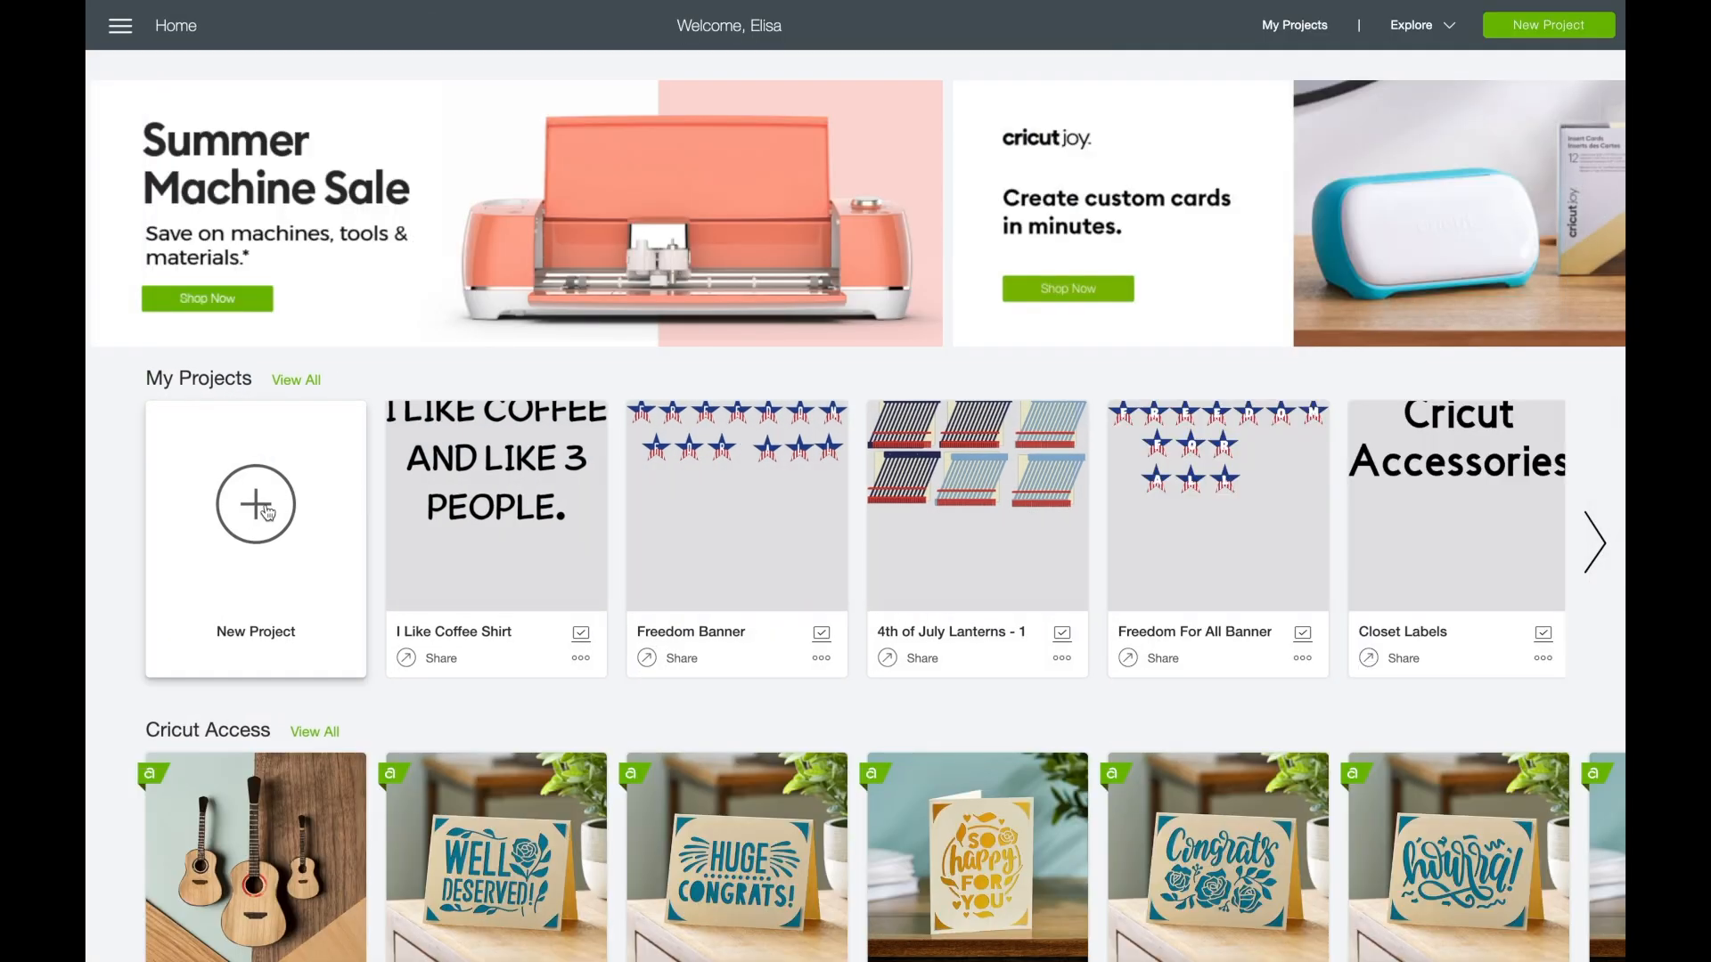
left_click(256, 504)
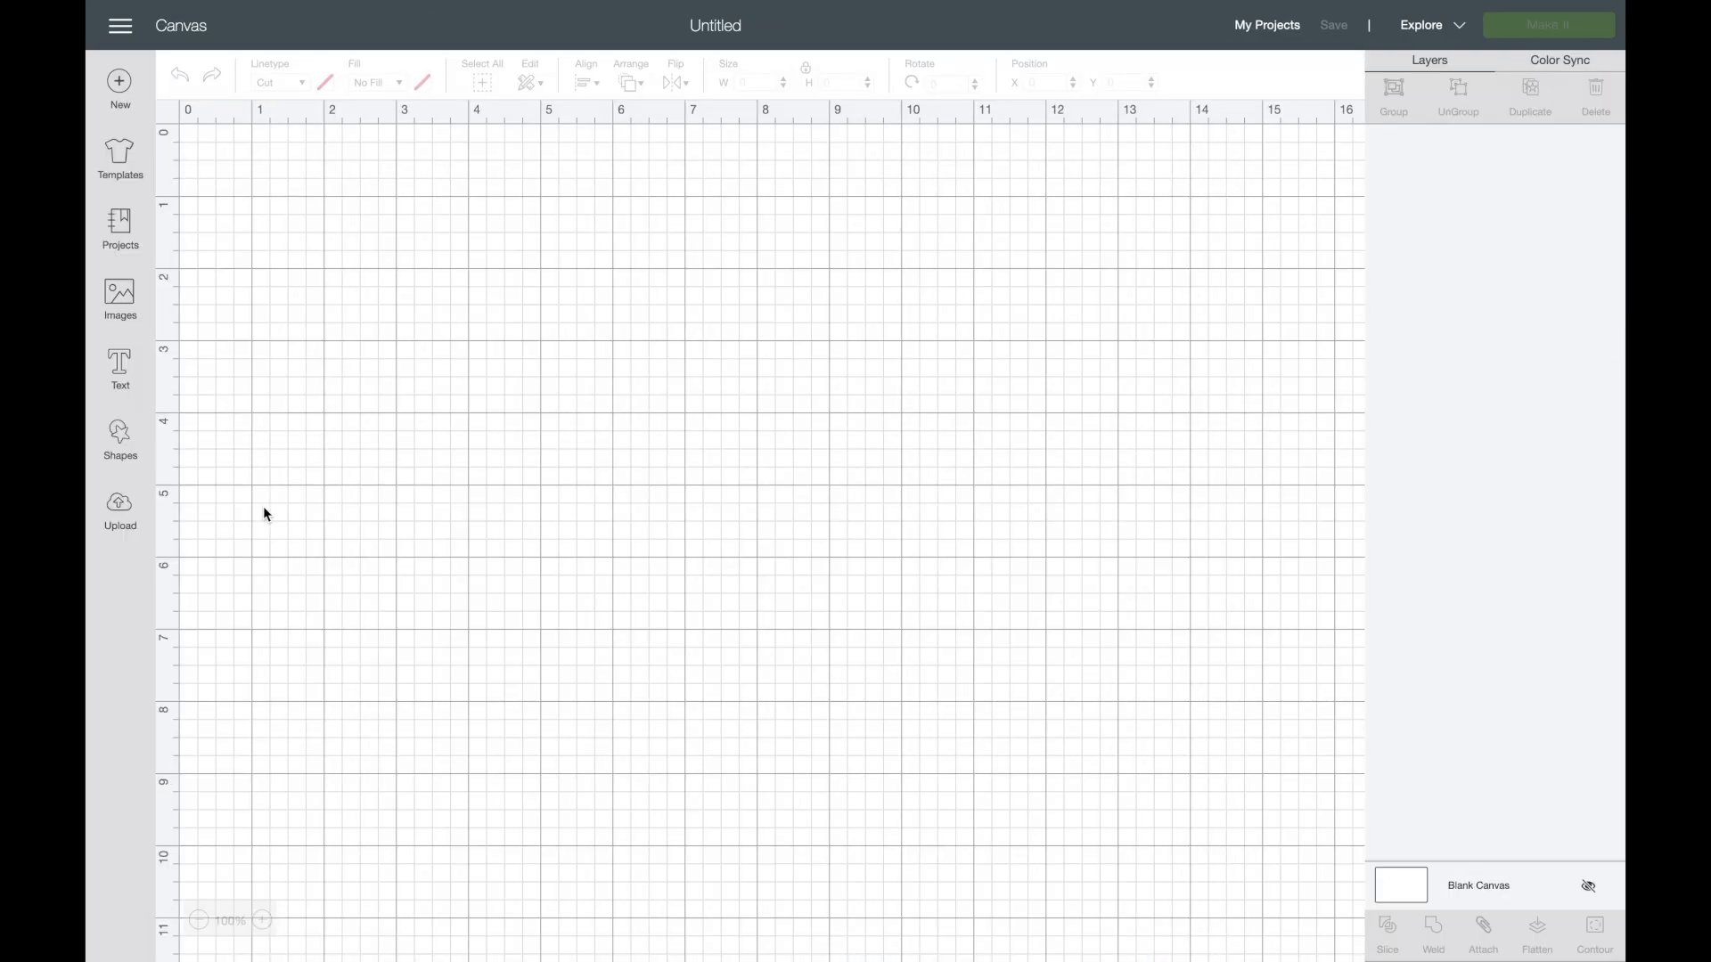
- Upload the PNG if_TogetherStrong_p2 from the 07-2020 folder in the desktop's Bible Journaling Downloads folder, with the Complex image type
left_click(120, 505)
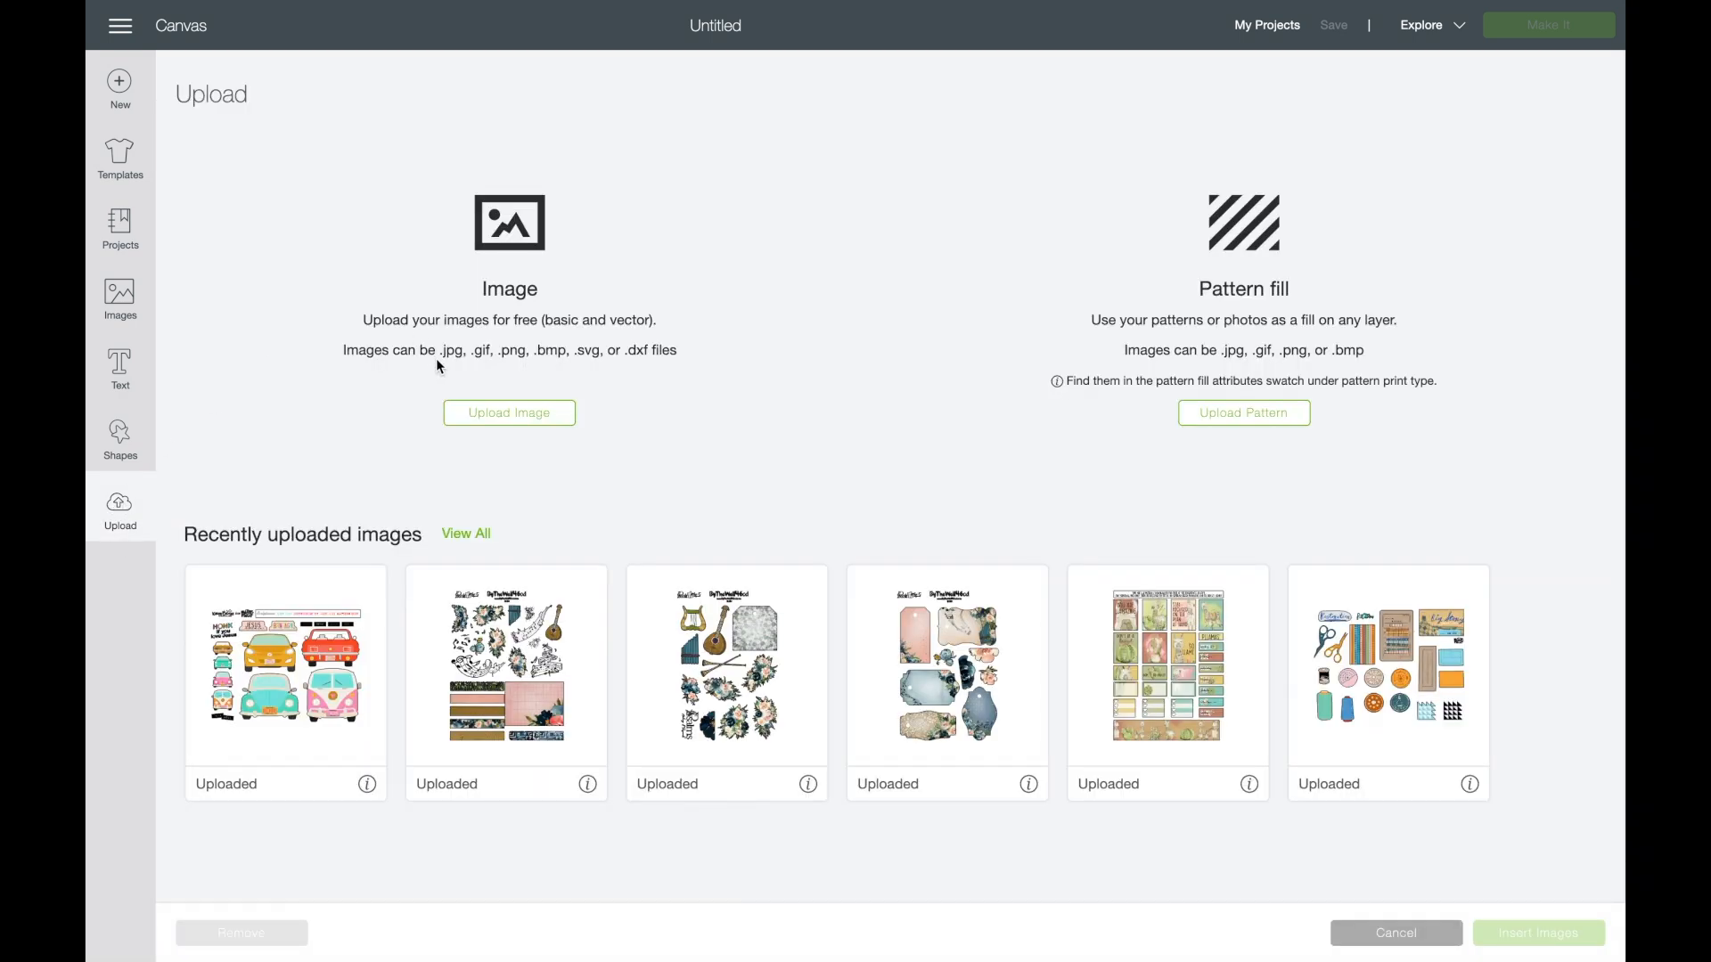
left_click(506, 415)
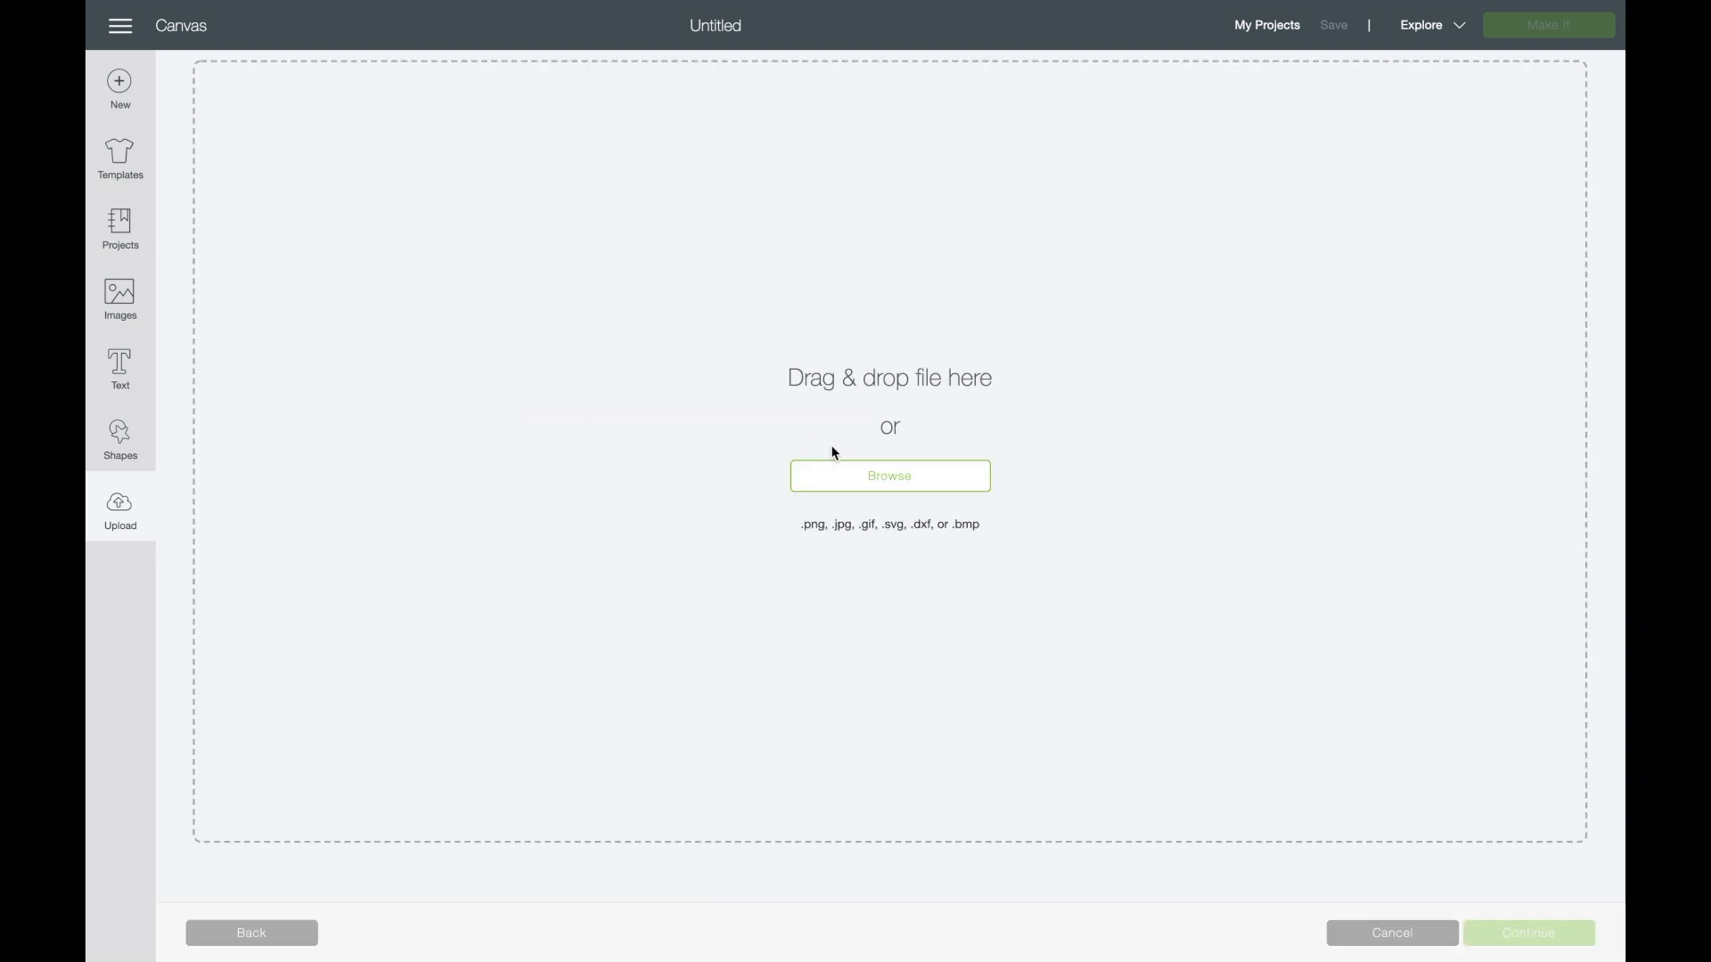
left_click(840, 474)
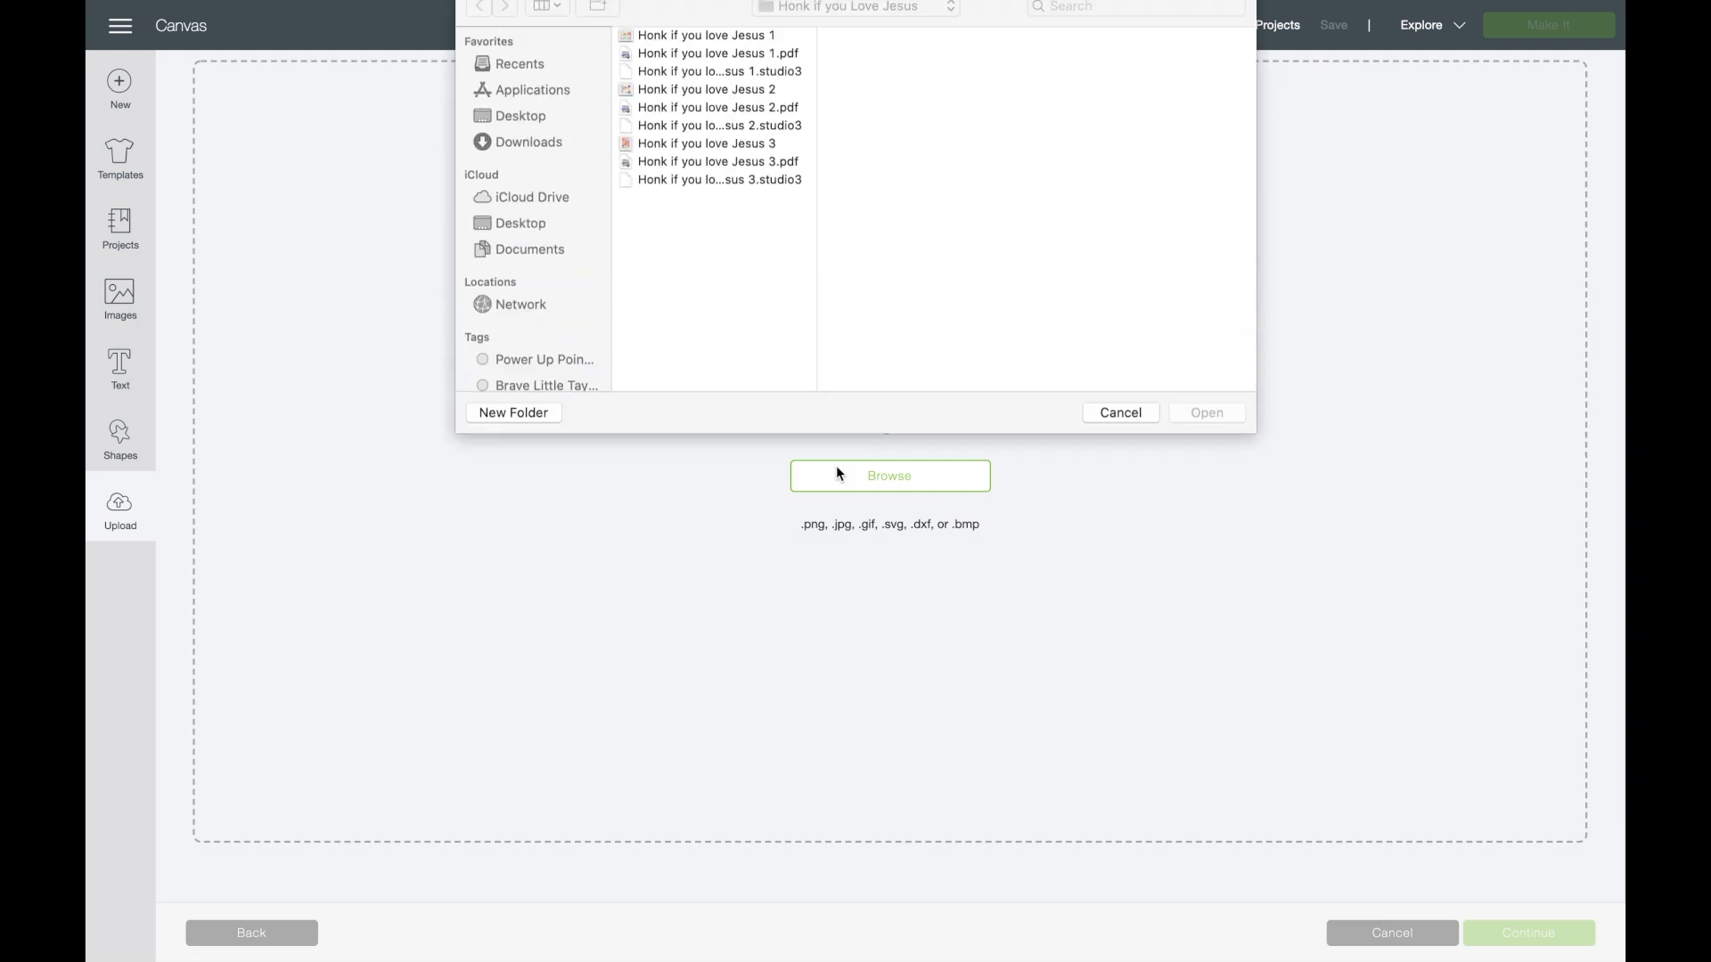
left_click(537, 133)
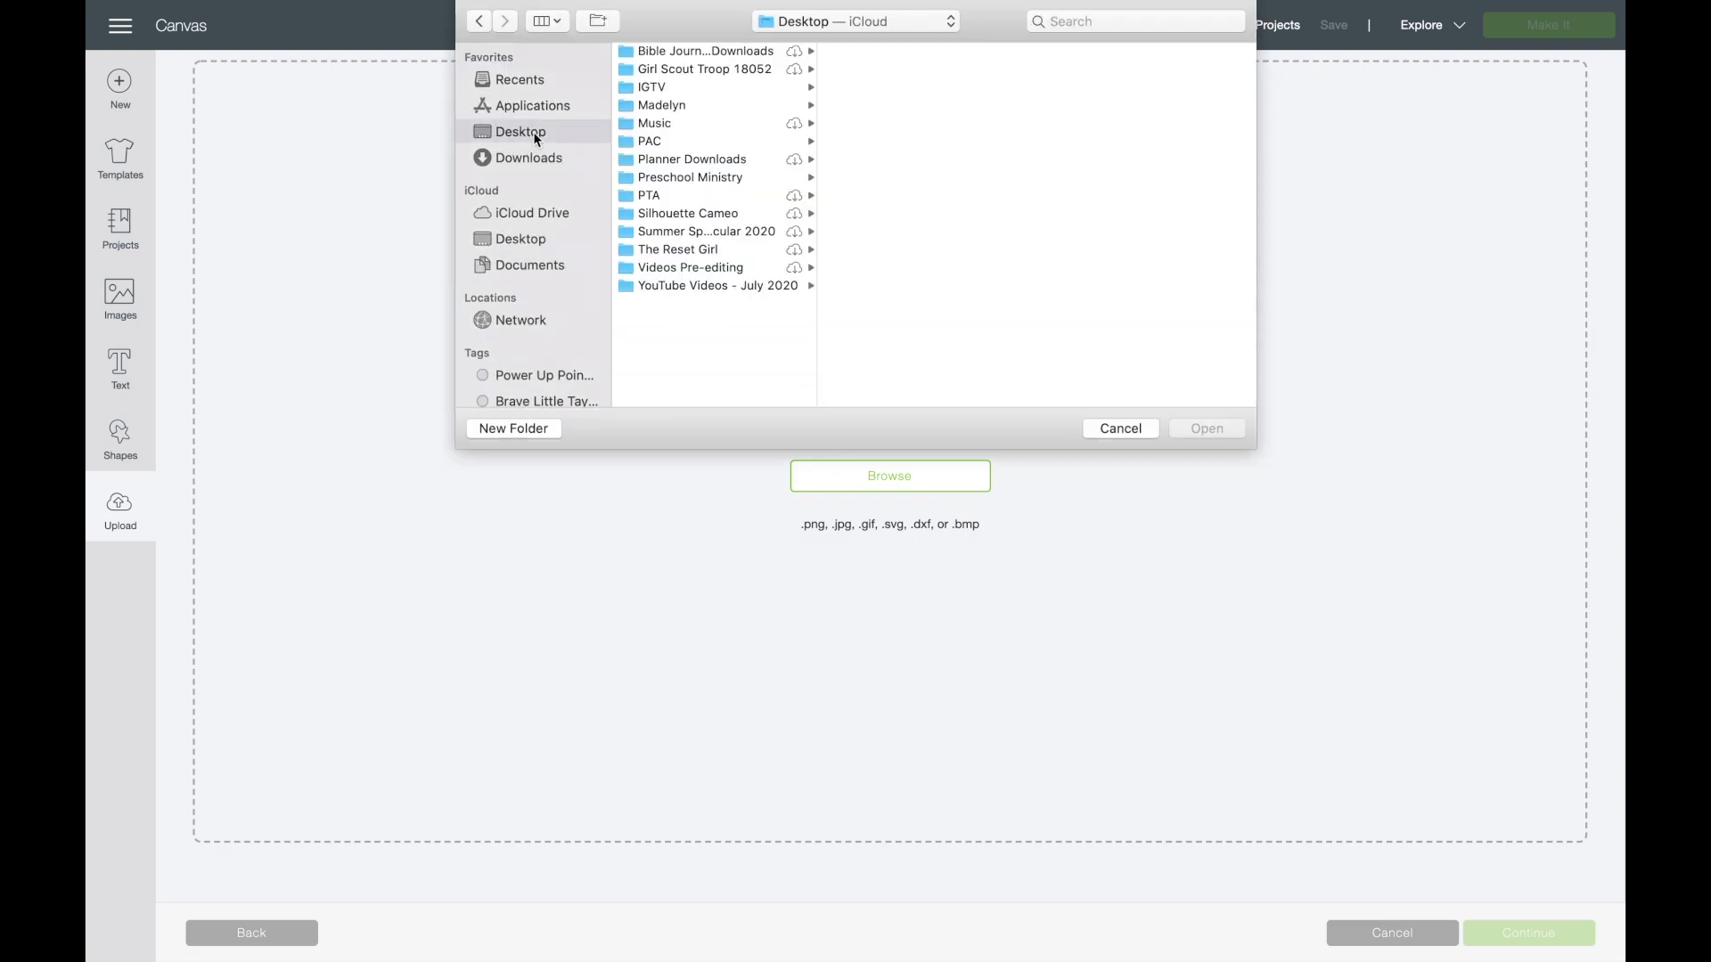
left_click(655, 52)
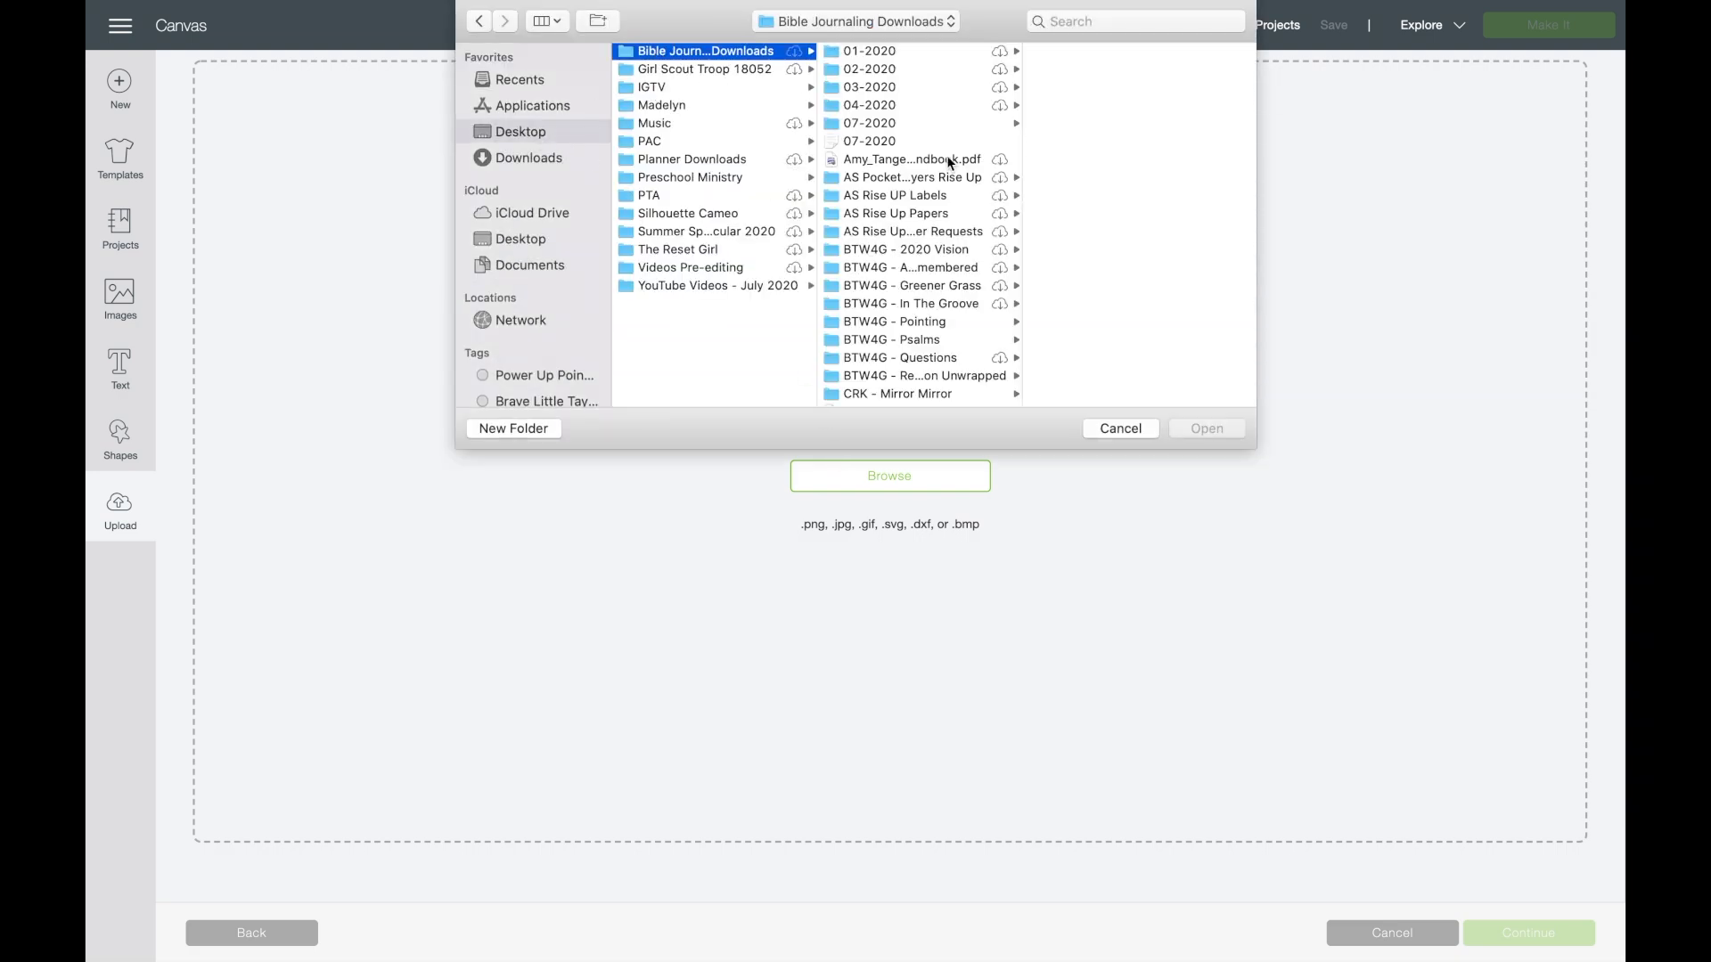
left_click(887, 127)
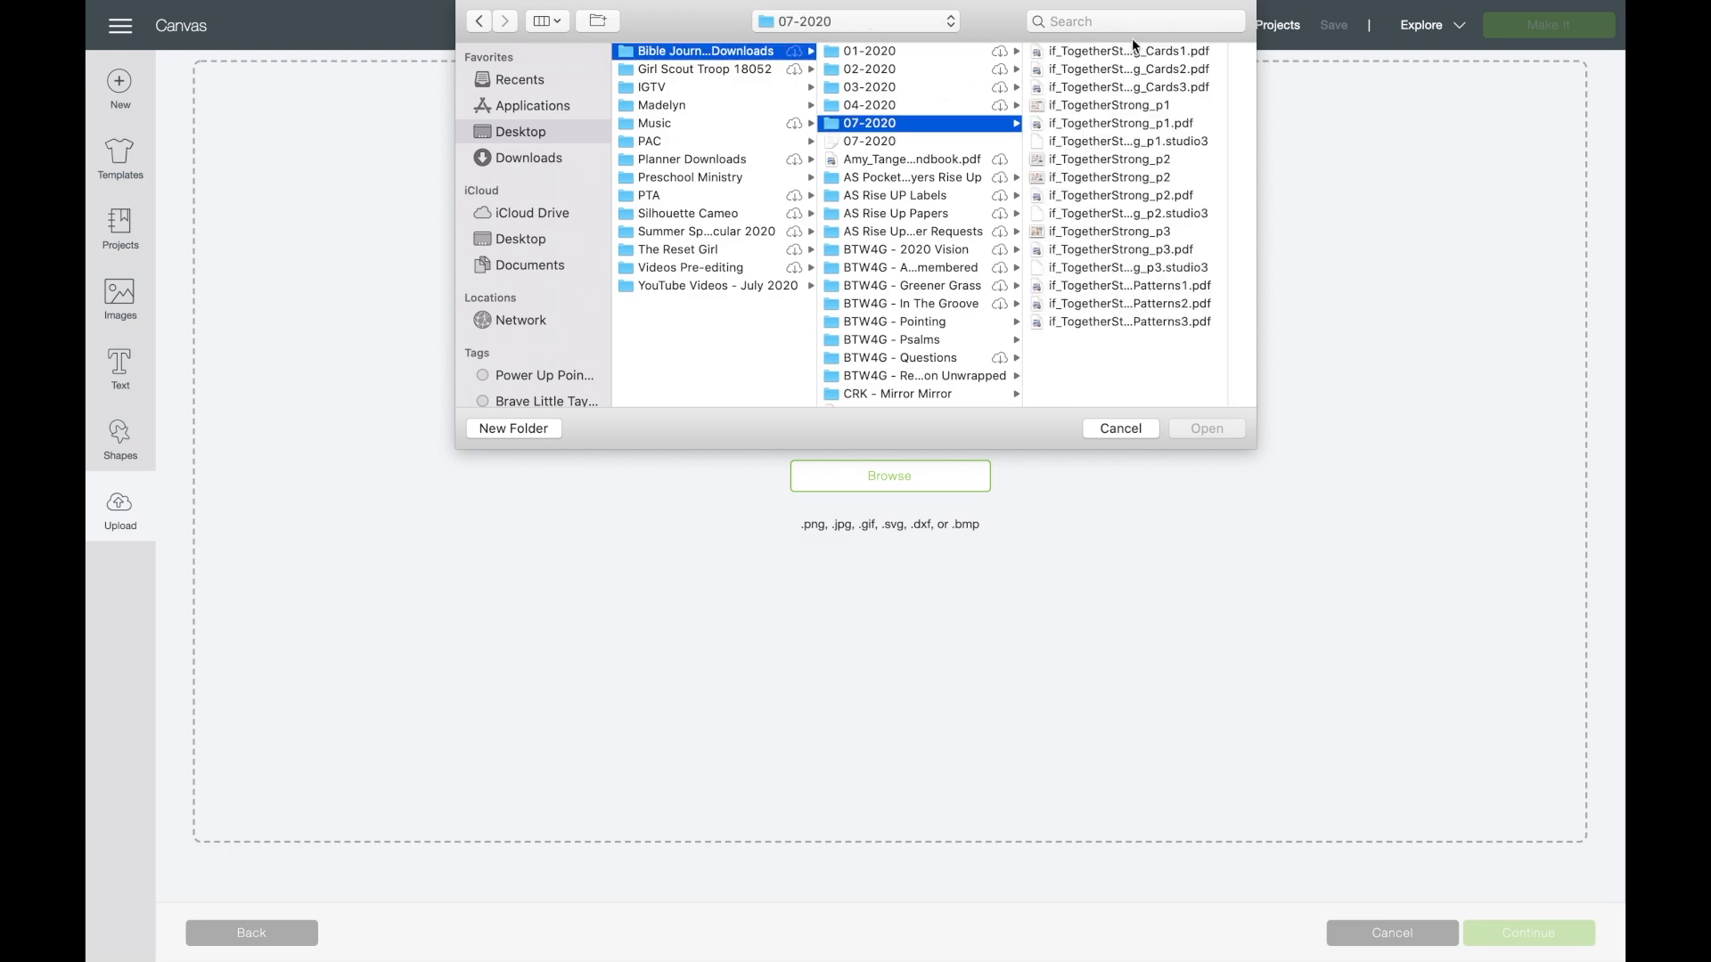
left_click(1123, 176)
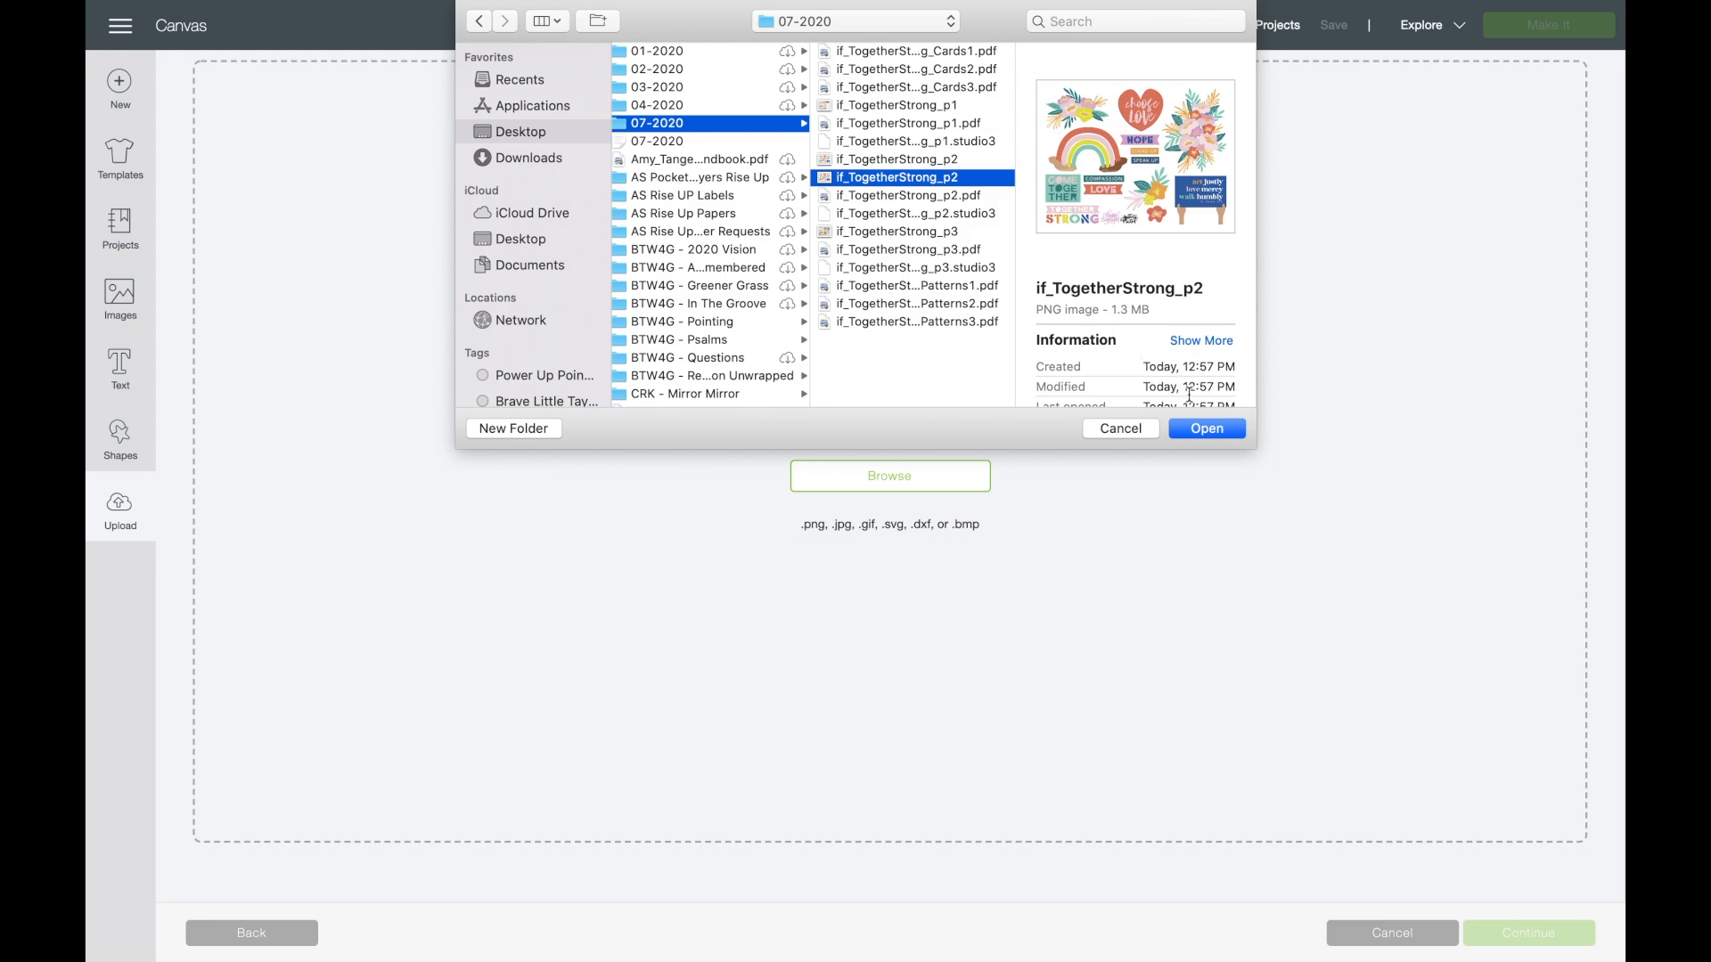
left_click(1202, 427)
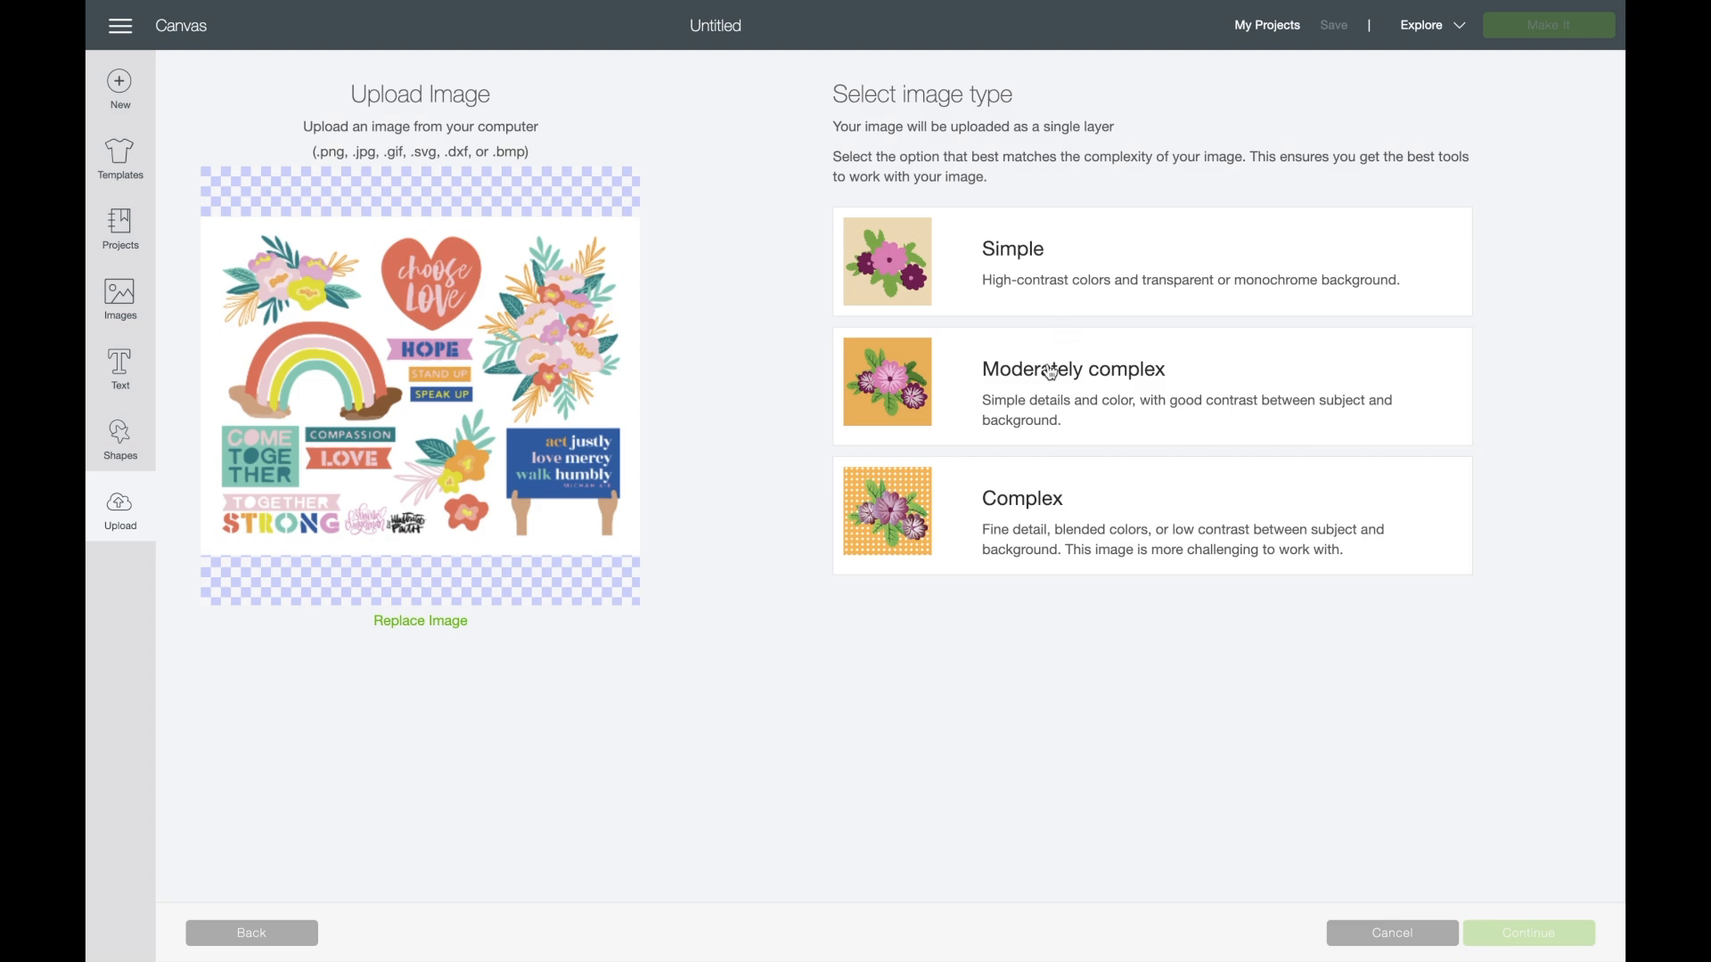
left_click(1047, 500)
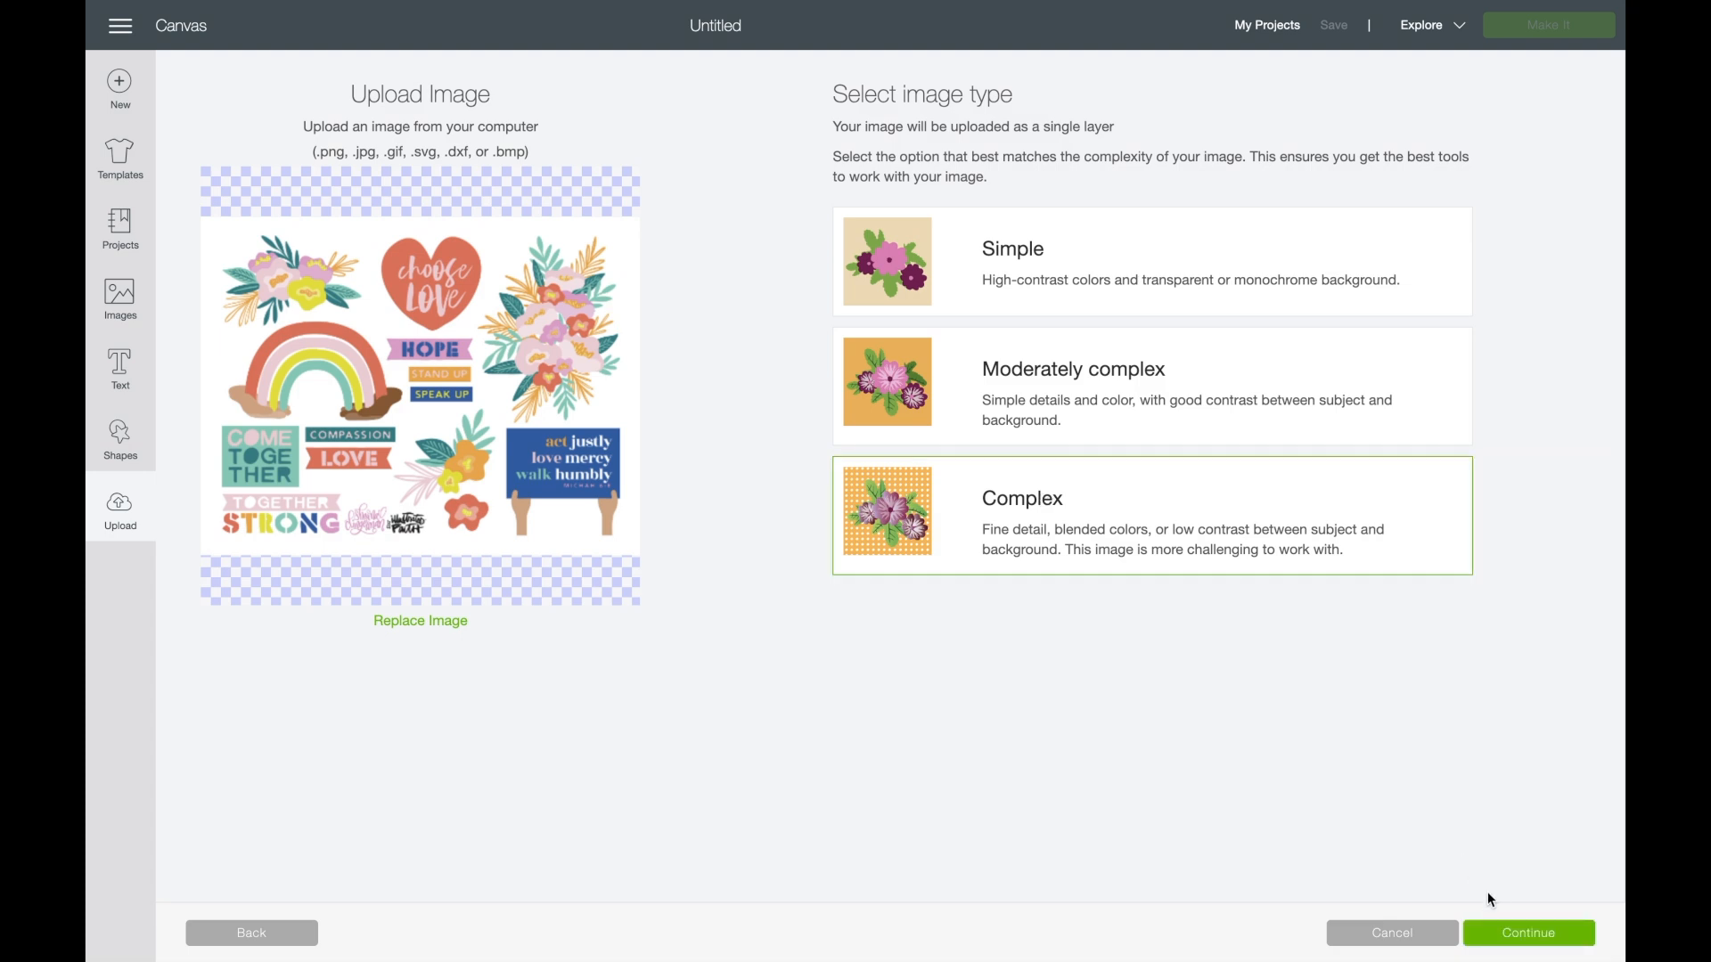
left_click(1507, 932)
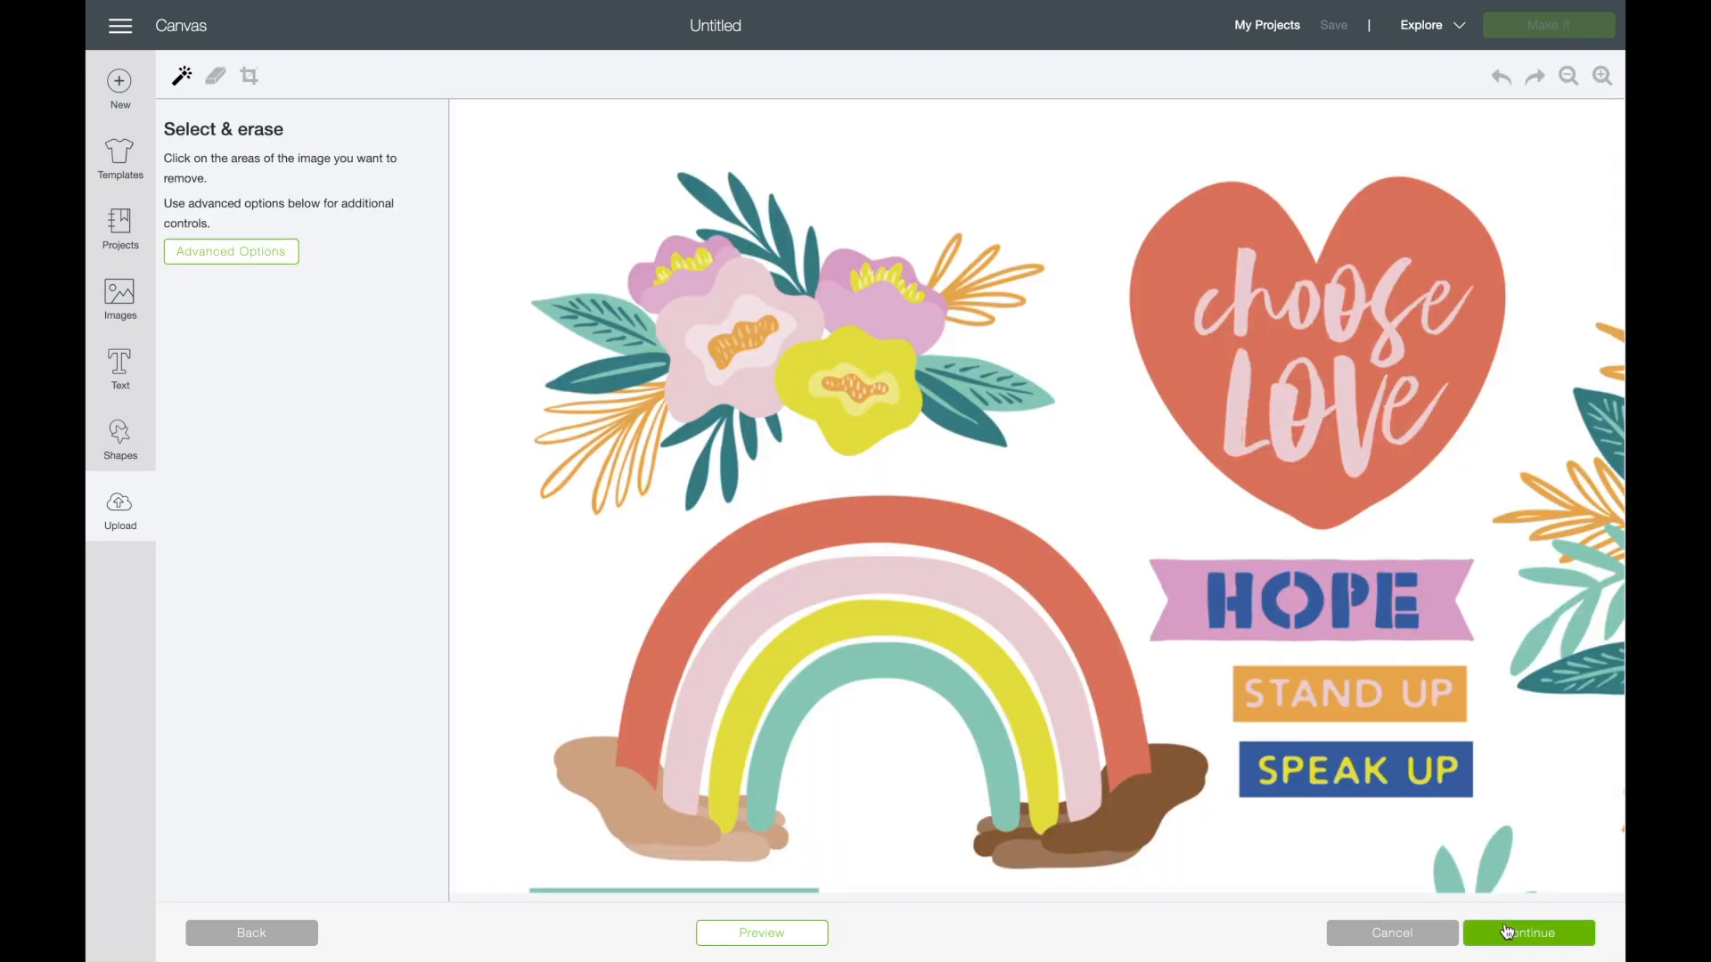
left_click(1044, 189)
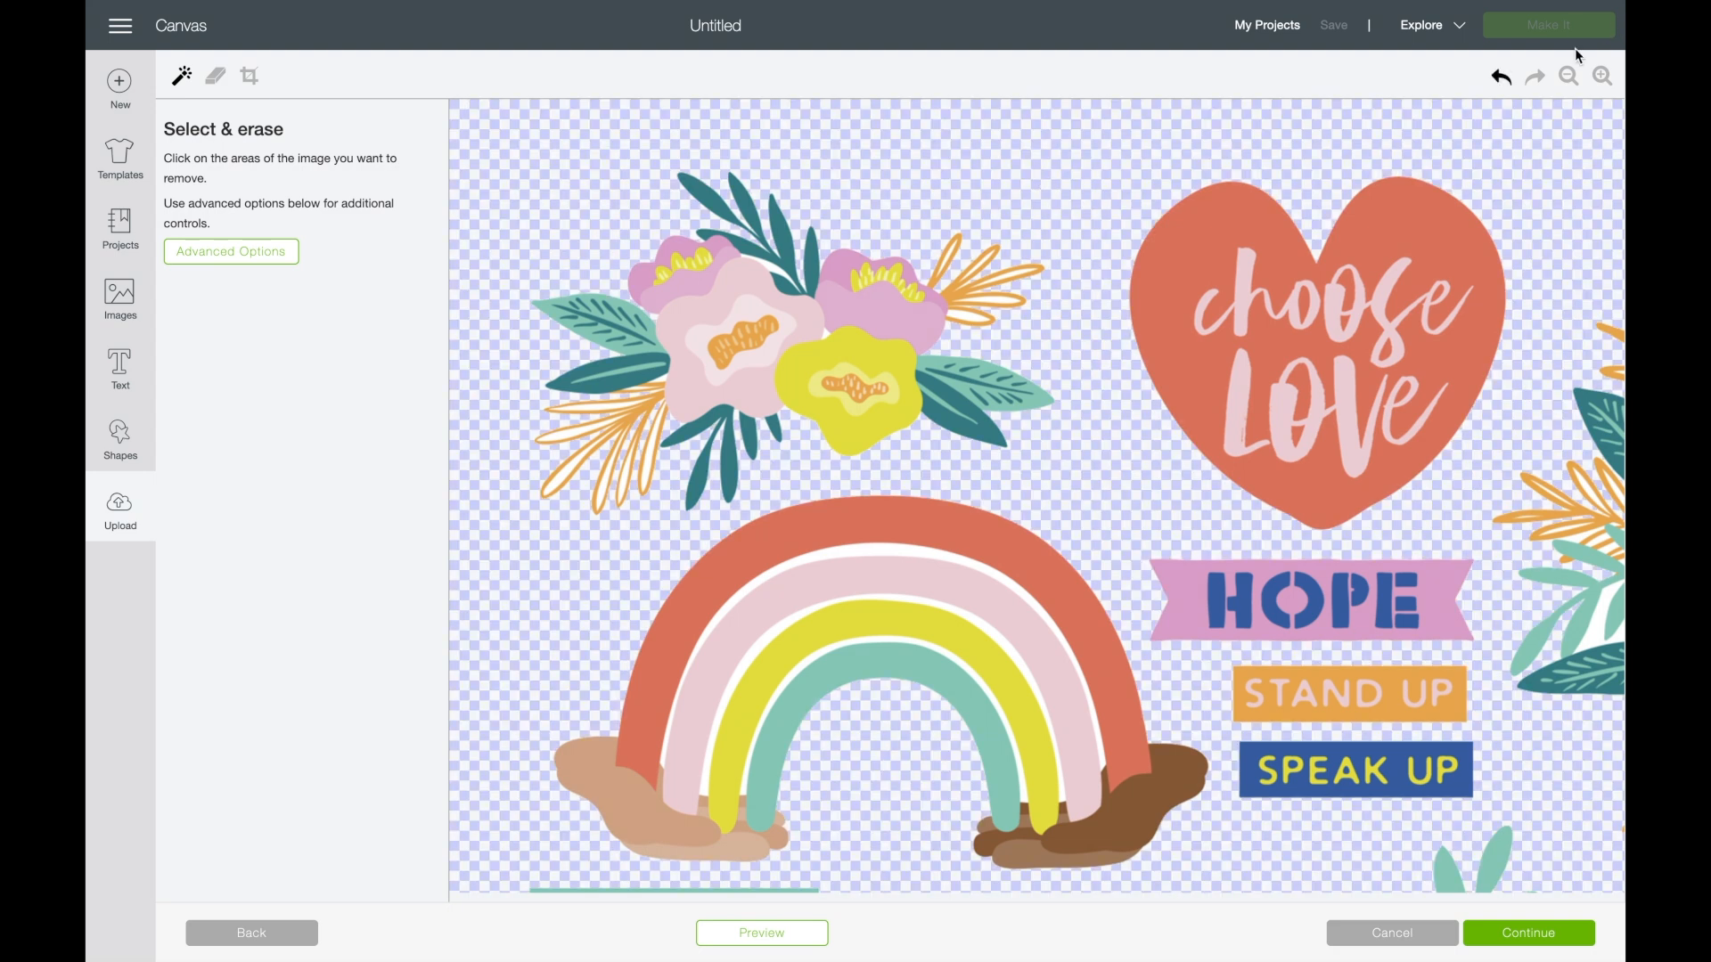
left_click(1569, 78)
left_click(1570, 78)
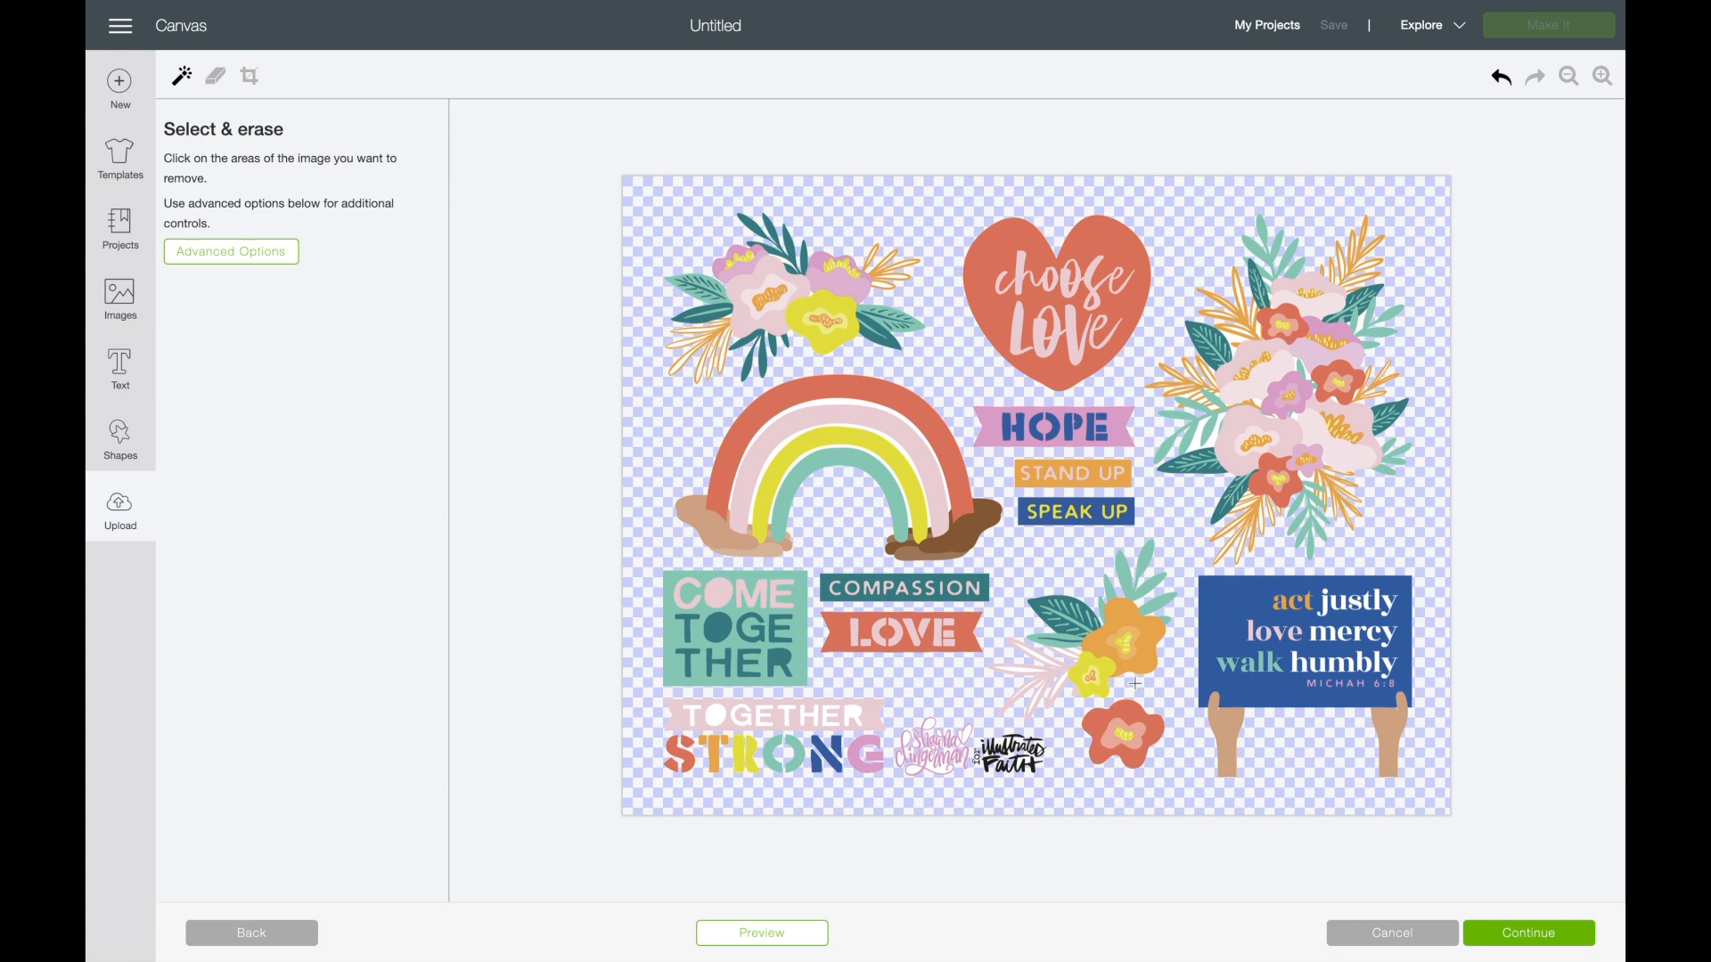
left_click(1501, 82)
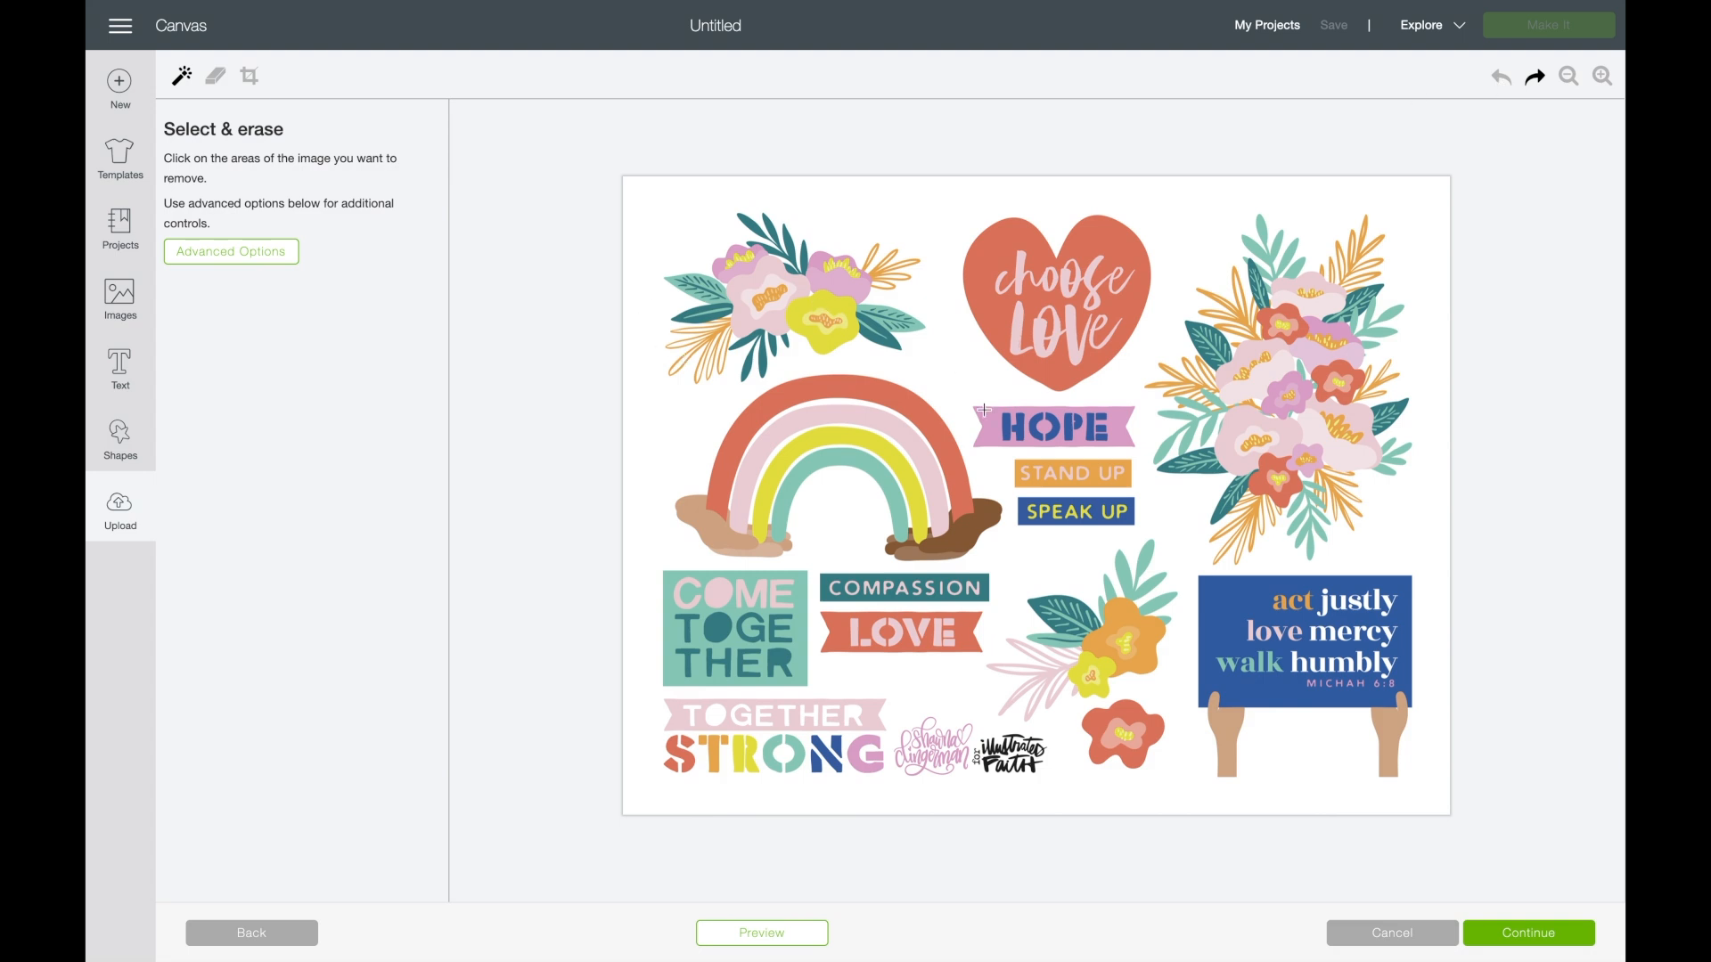
- Remove the image's white background and the white gaps between the rainbow's bands
left_click(950, 376)
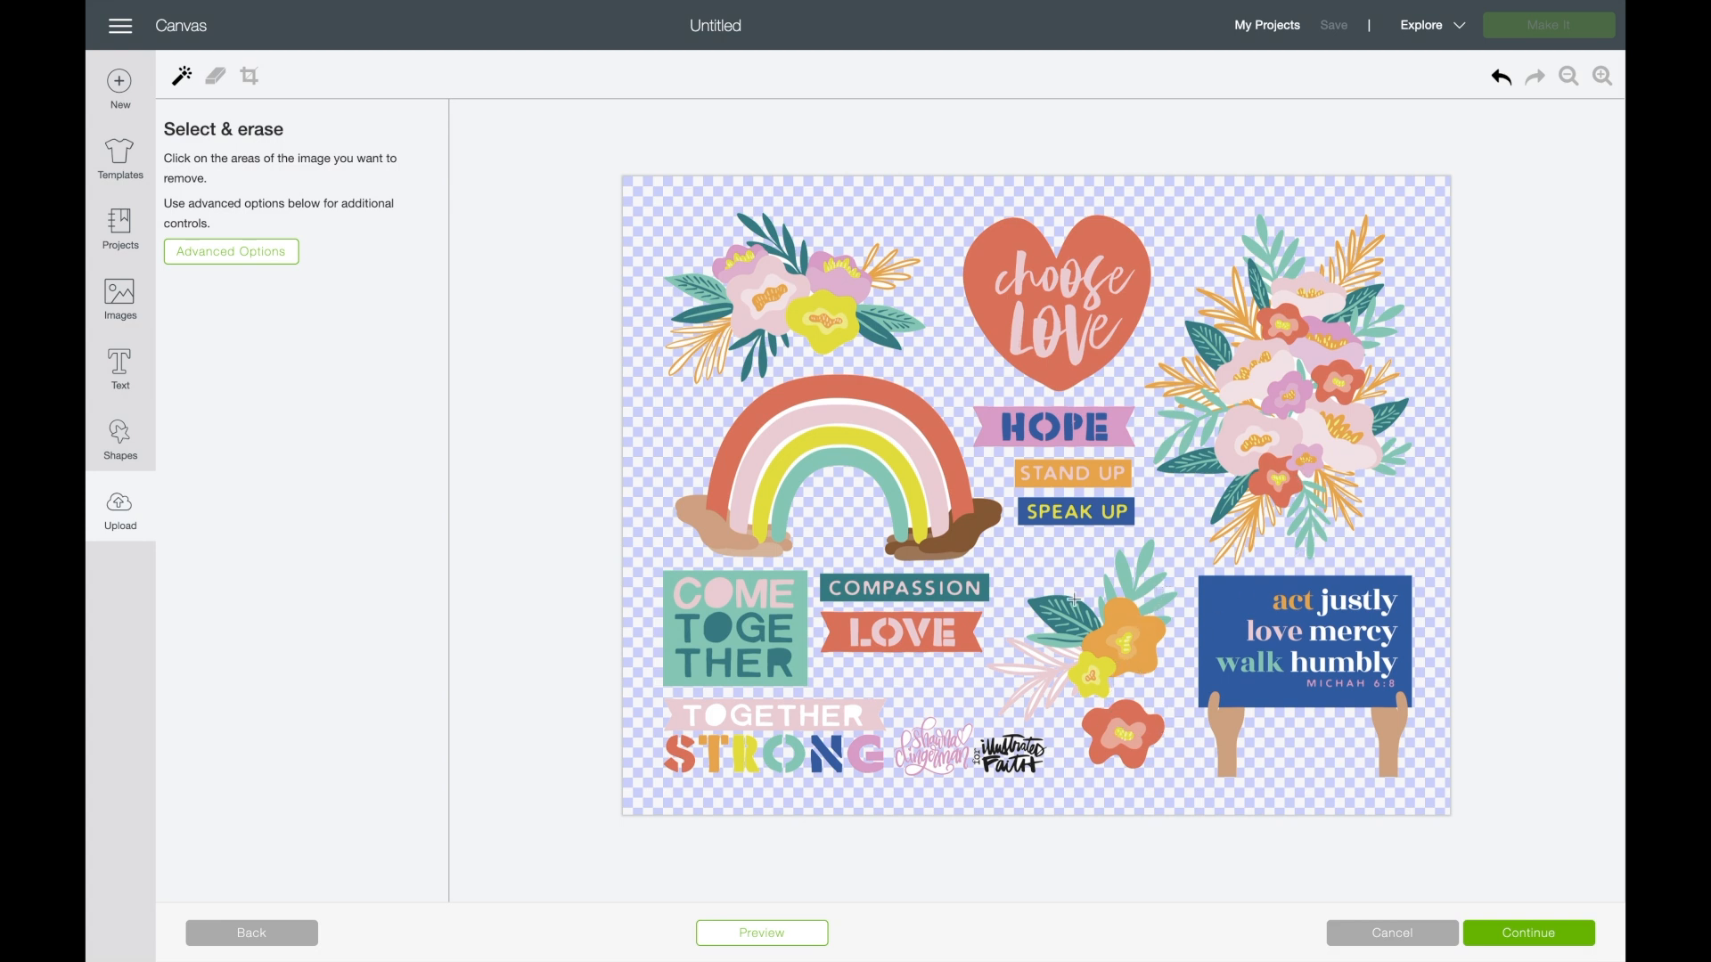
left_click(834, 401)
left_click(839, 426)
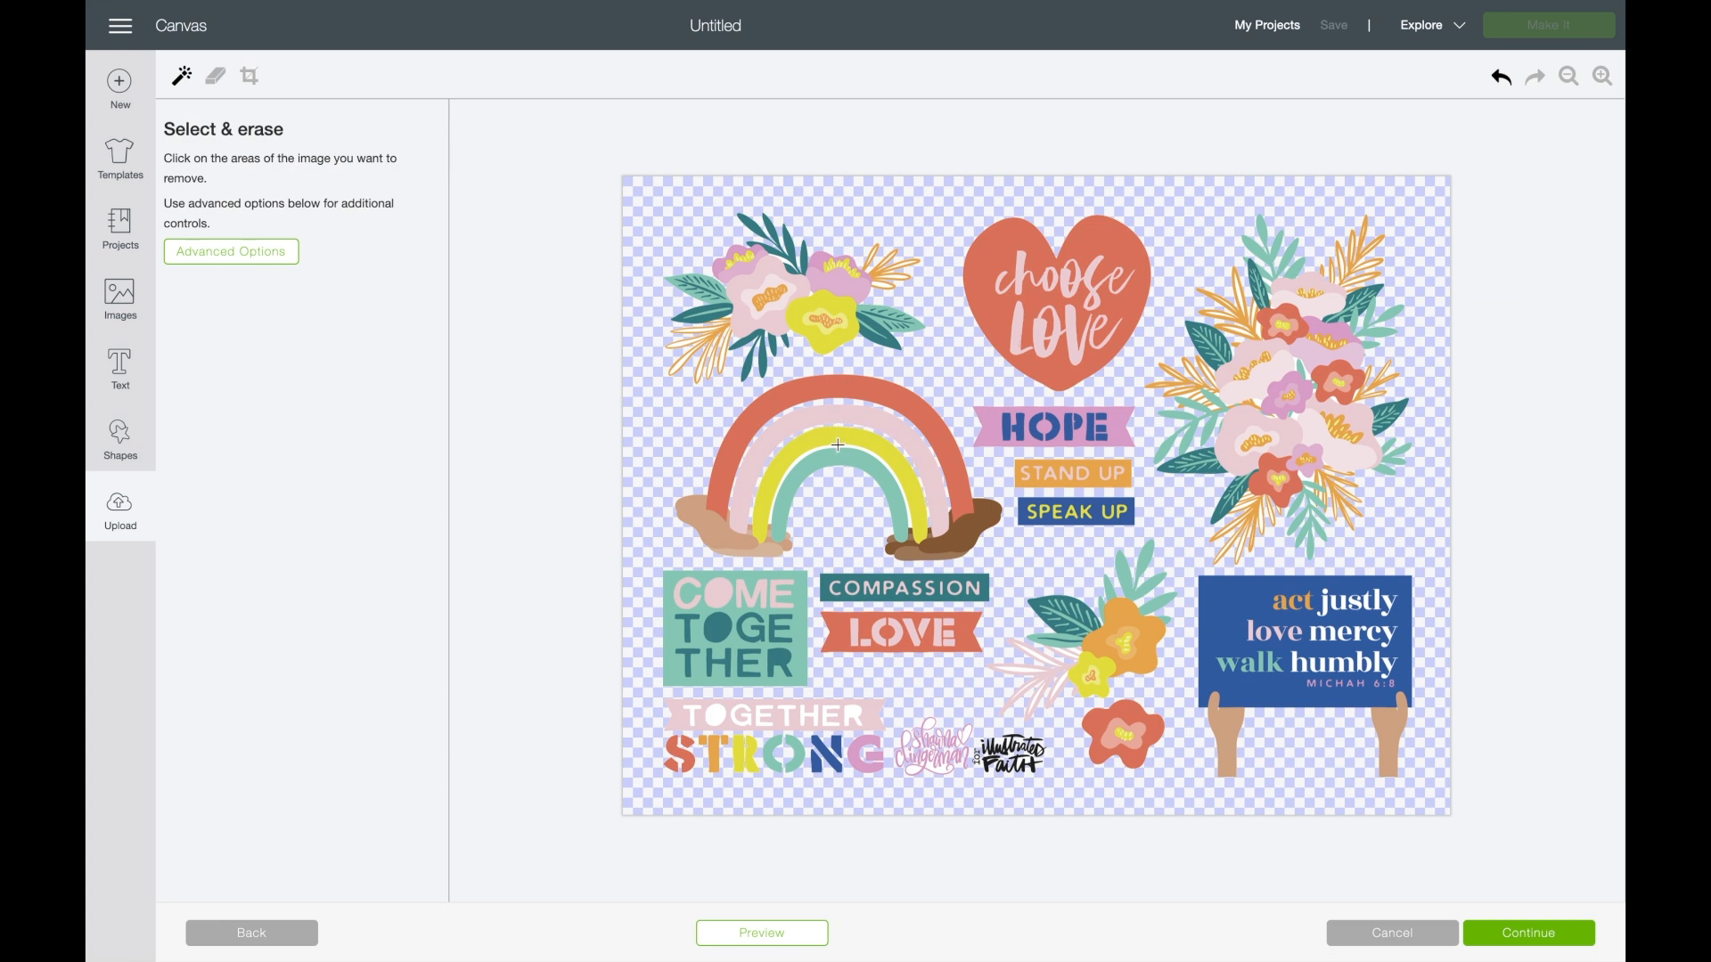
left_click(837, 445)
- Erase the Illustrated Faith logo and the artist's signature beside the Together Strong artwork, using a slightly larger eraser
left_click(221, 86)
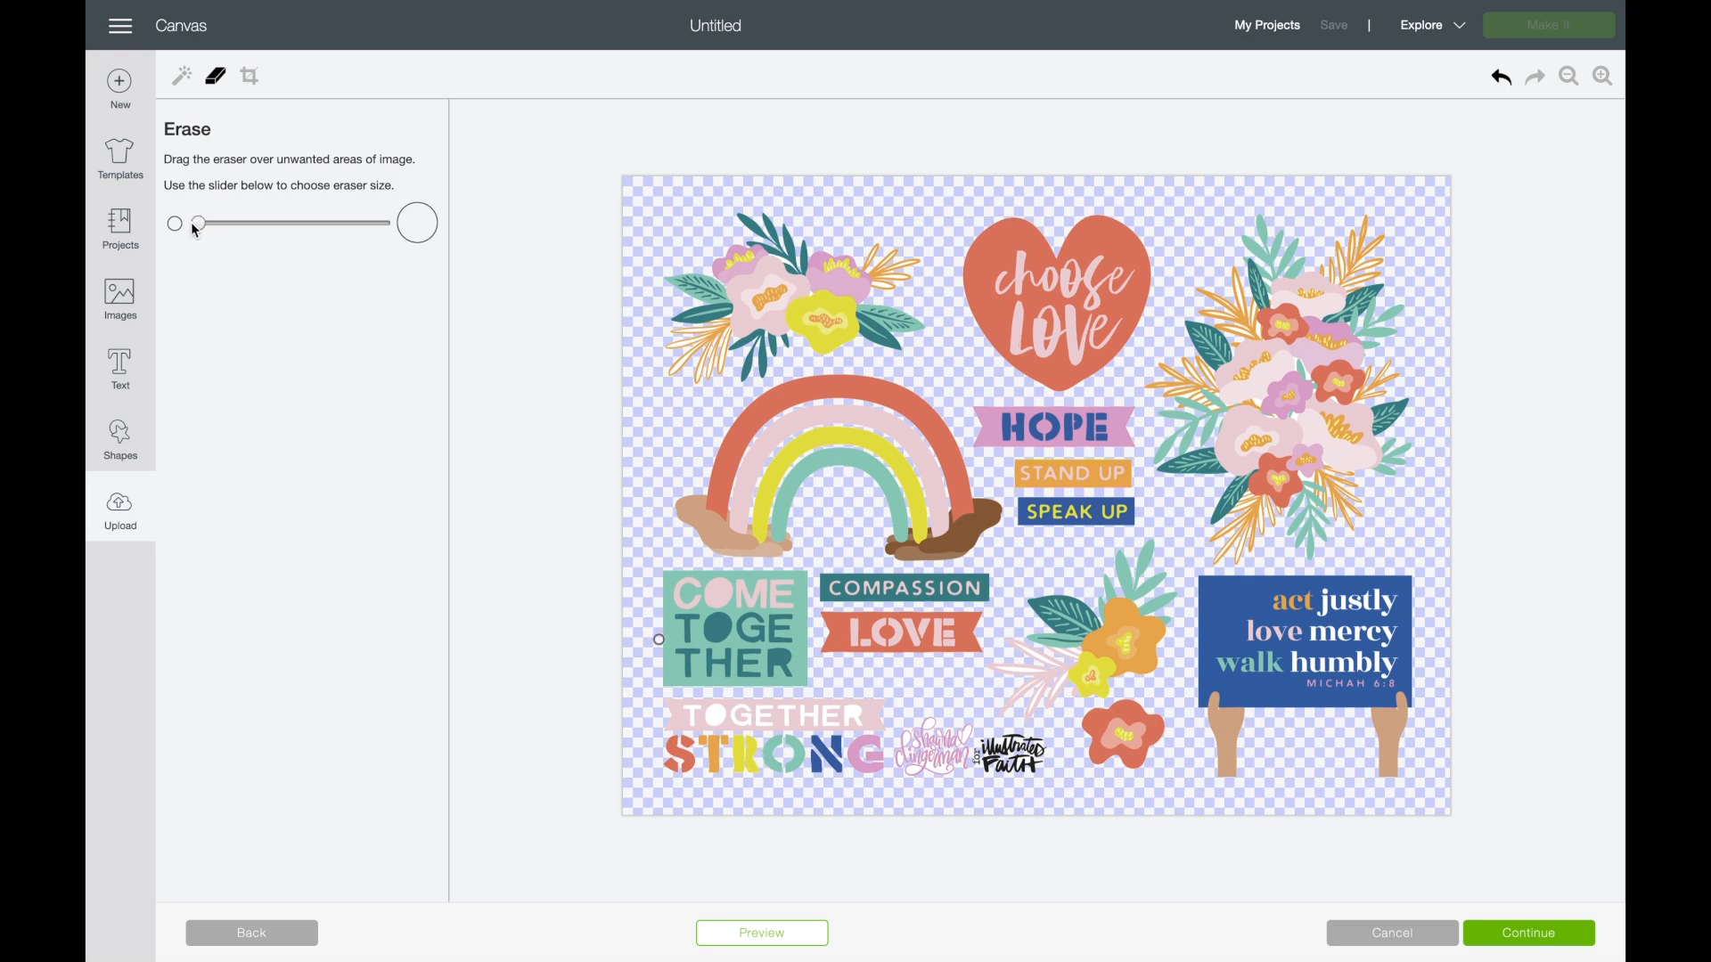
left_click(1603, 77)
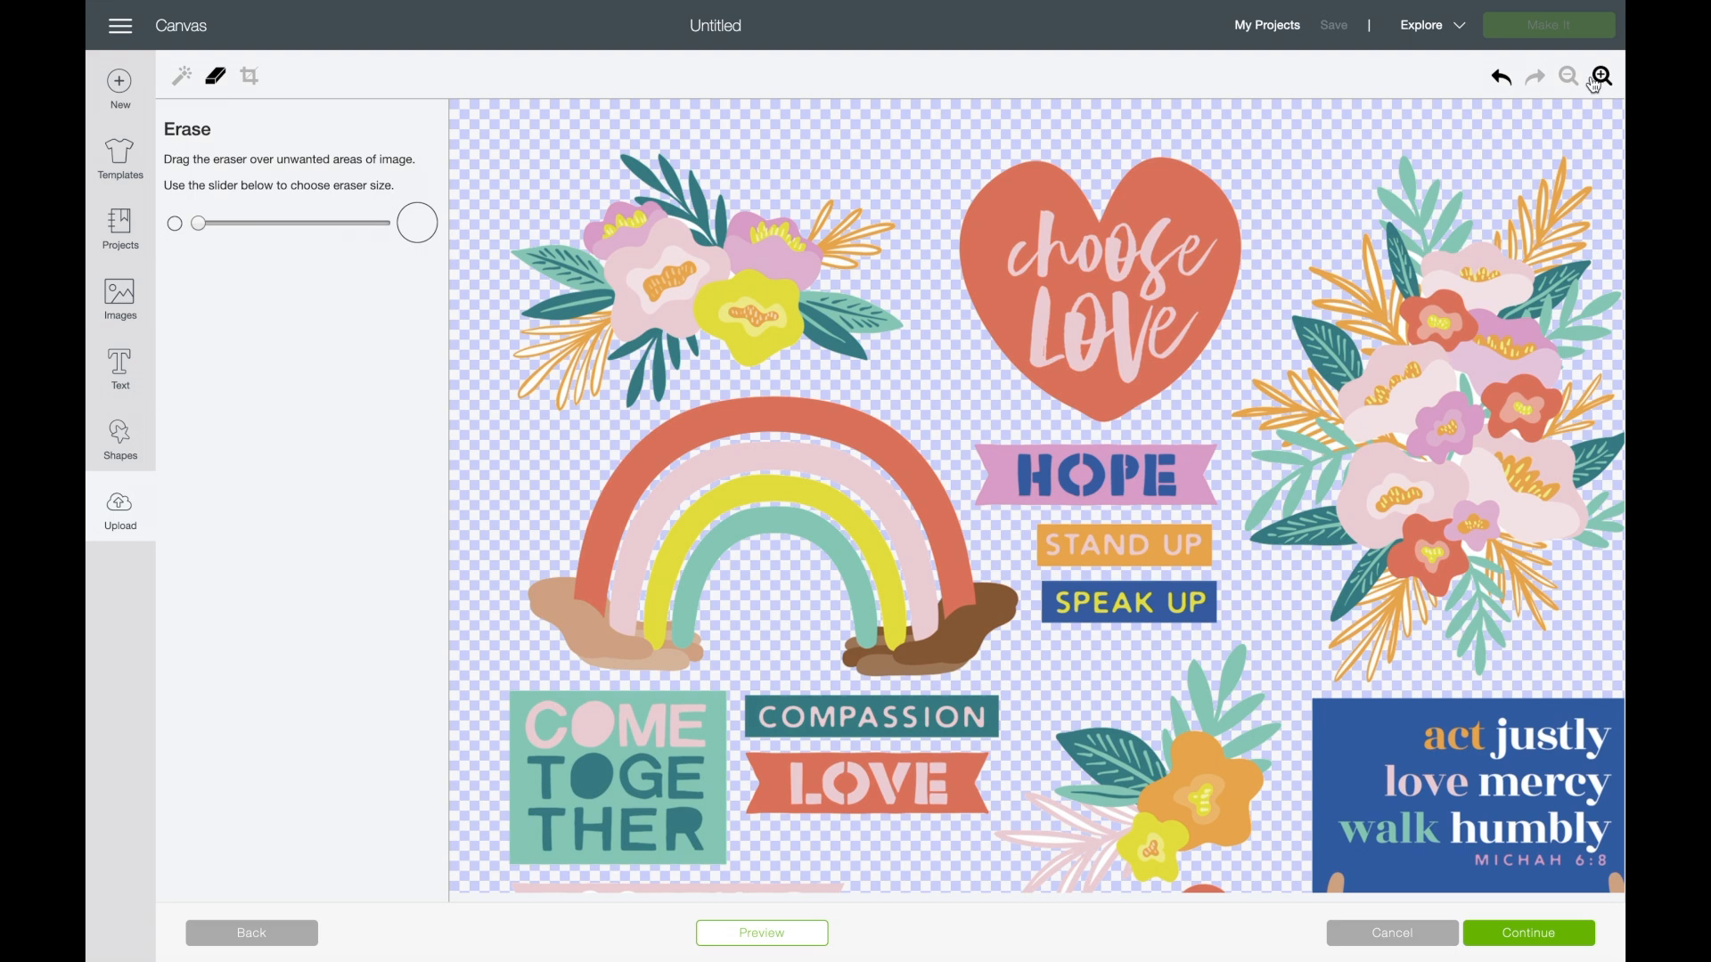
scroll(1037, 495, "down", 4)
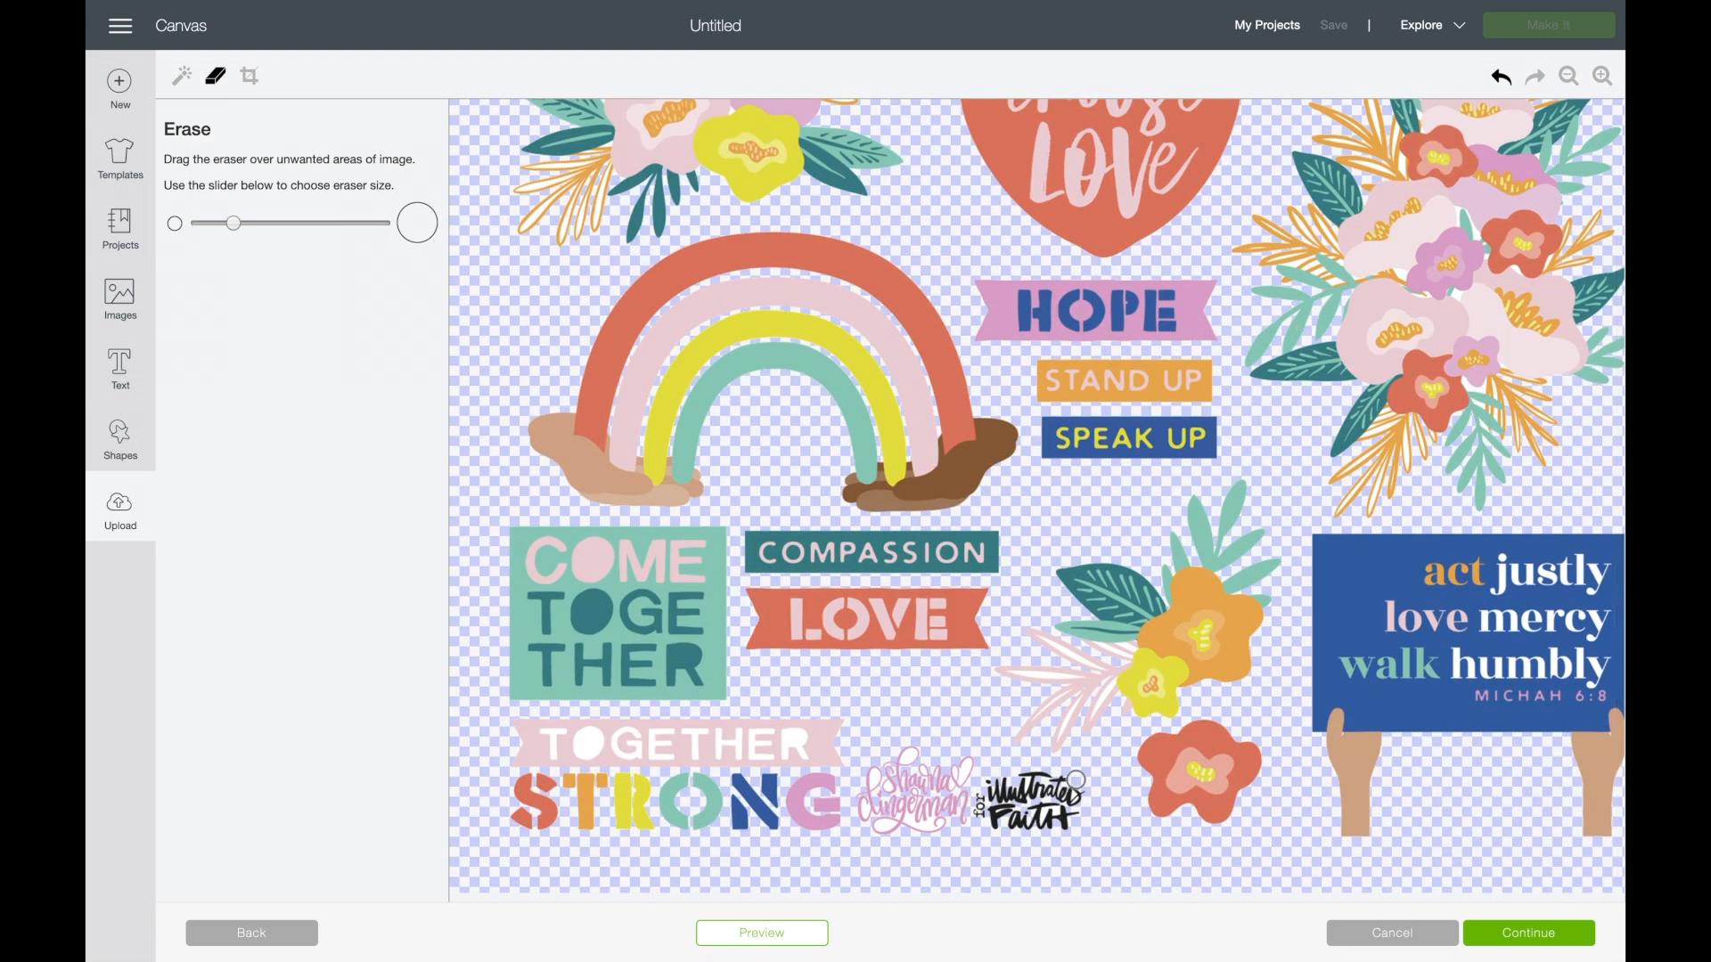
mouse_move(1077, 781)
left_mouse_down()
mouse_move(1066, 821)
mouse_move(1043, 777)
mouse_move(1049, 825)
mouse_move(1025, 775)
mouse_move(1024, 822)
mouse_move(1003, 777)
mouse_move(984, 831)
mouse_move(982, 800)
left_mouse_up()
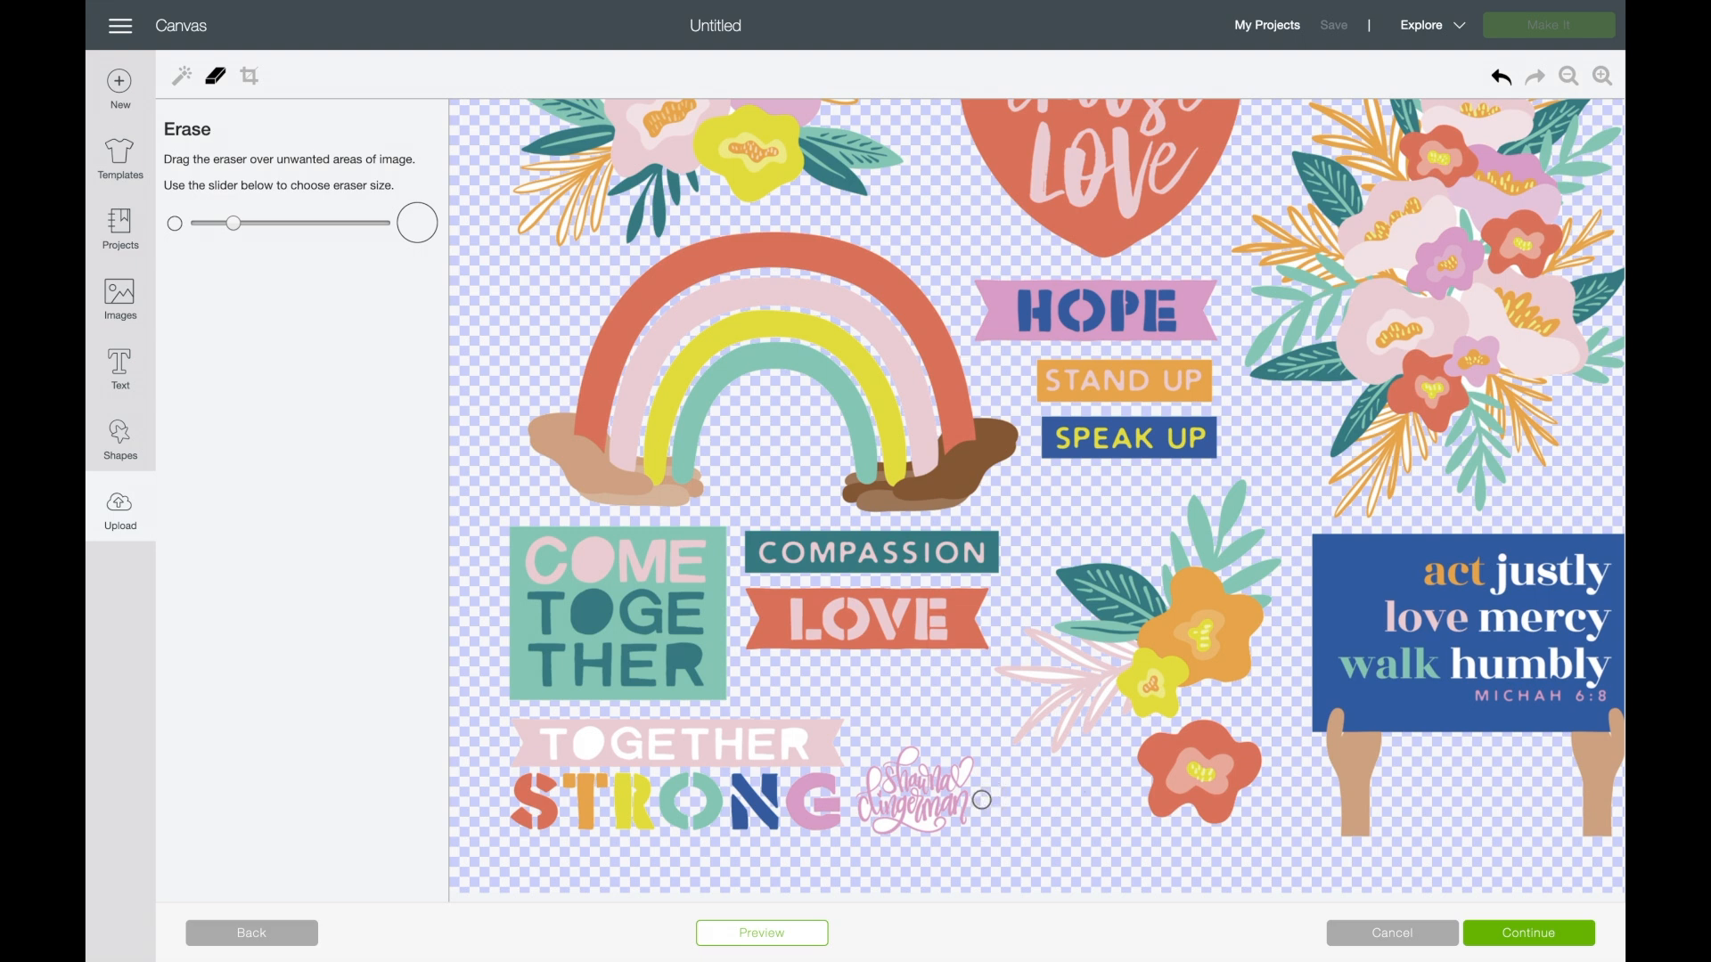
mouse_move(958, 774)
left_mouse_down()
mouse_move(959, 824)
mouse_move(963, 780)
mouse_move(943, 762)
mouse_move(932, 830)
mouse_move(936, 794)
mouse_move(949, 802)
mouse_move(926, 834)
mouse_move(913, 758)
mouse_move(909, 846)
mouse_move(905, 753)
mouse_move(889, 832)
mouse_move(887, 755)
mouse_move(874, 827)
mouse_move(866, 788)
left_mouse_up()
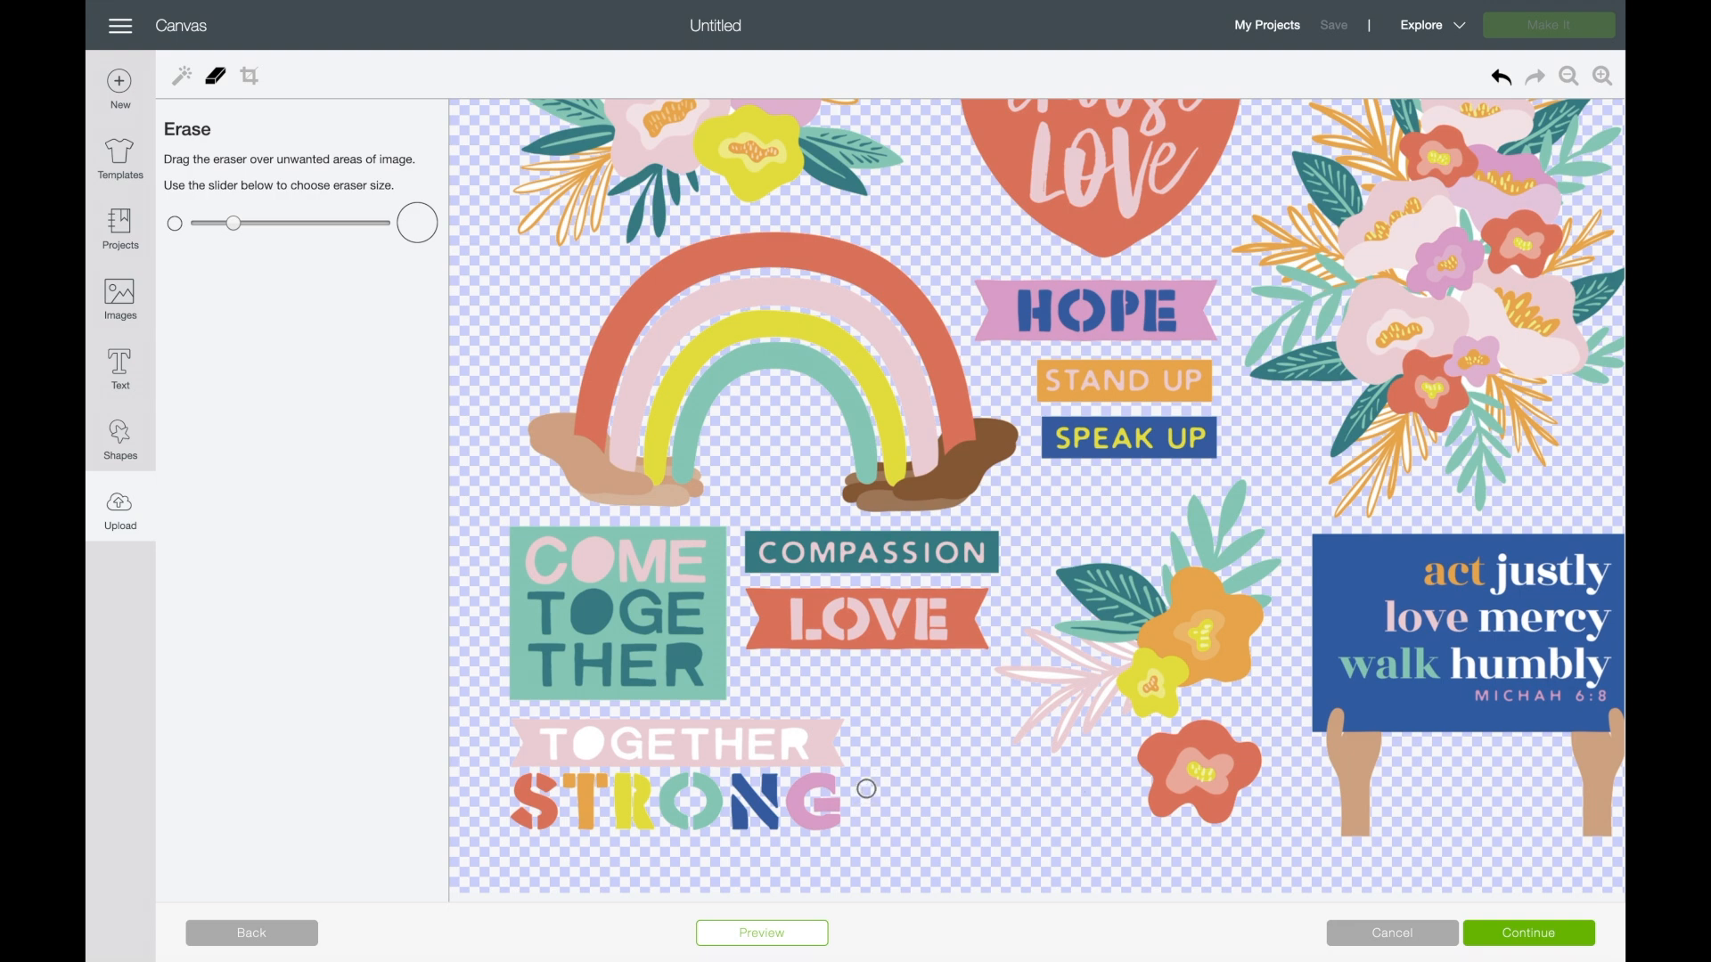
scroll(902, 606, "up", 3)
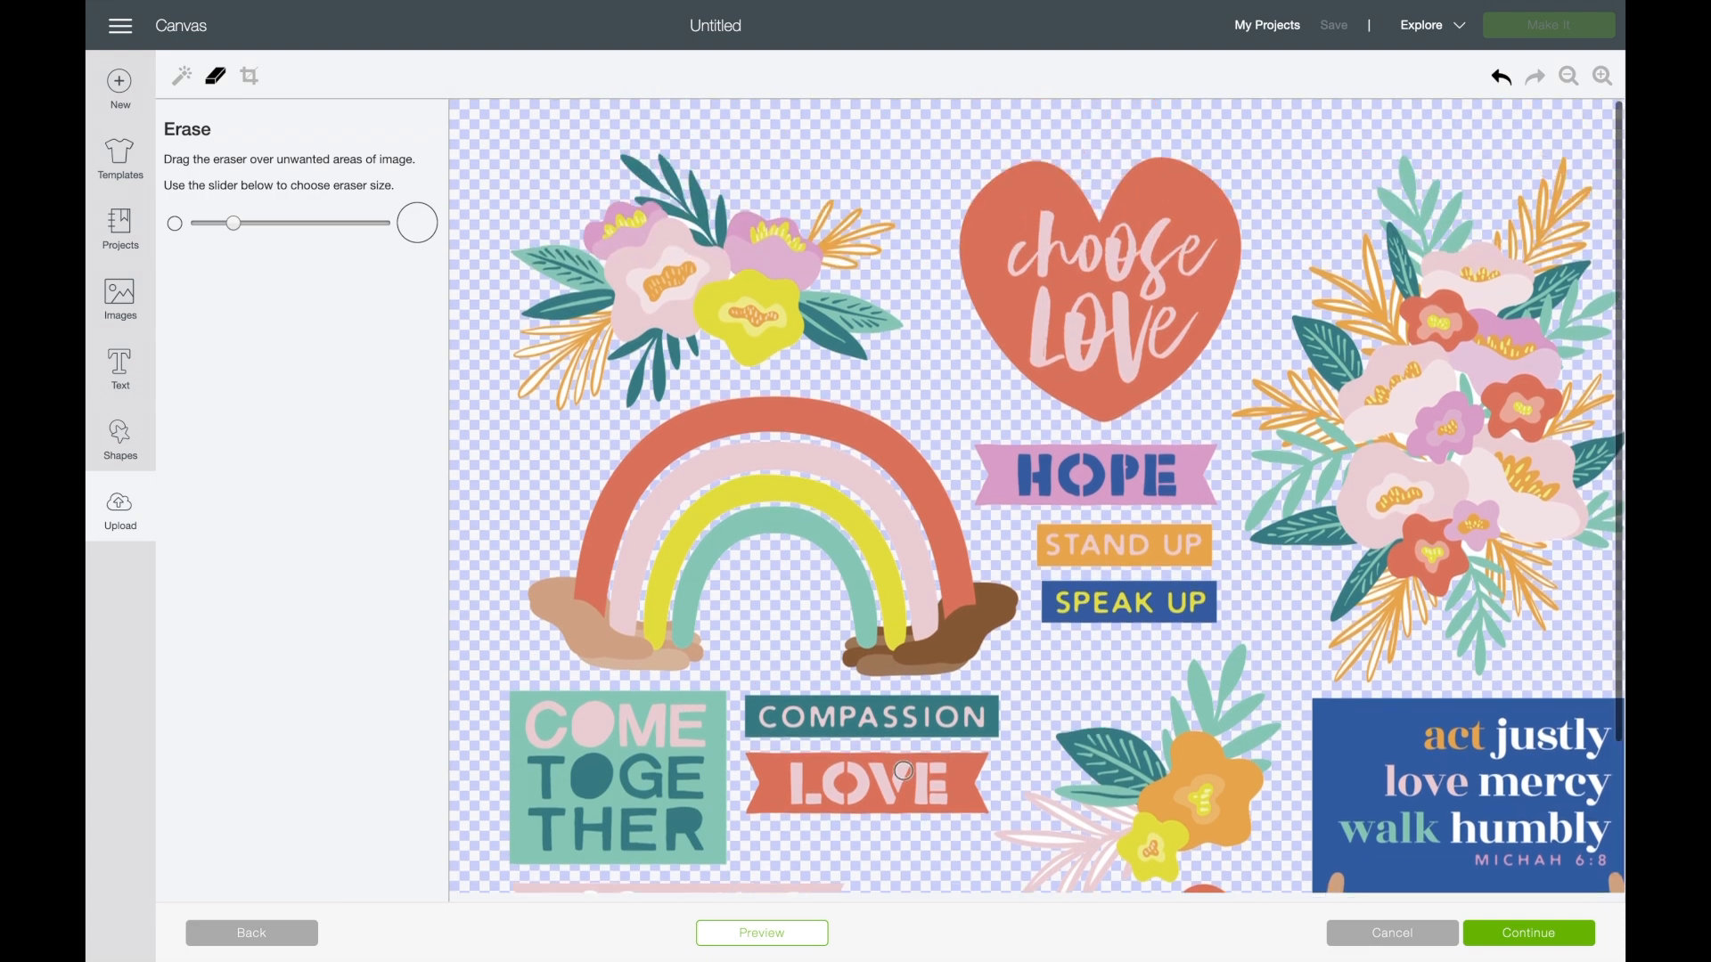
scroll(903, 606, "down", 3)
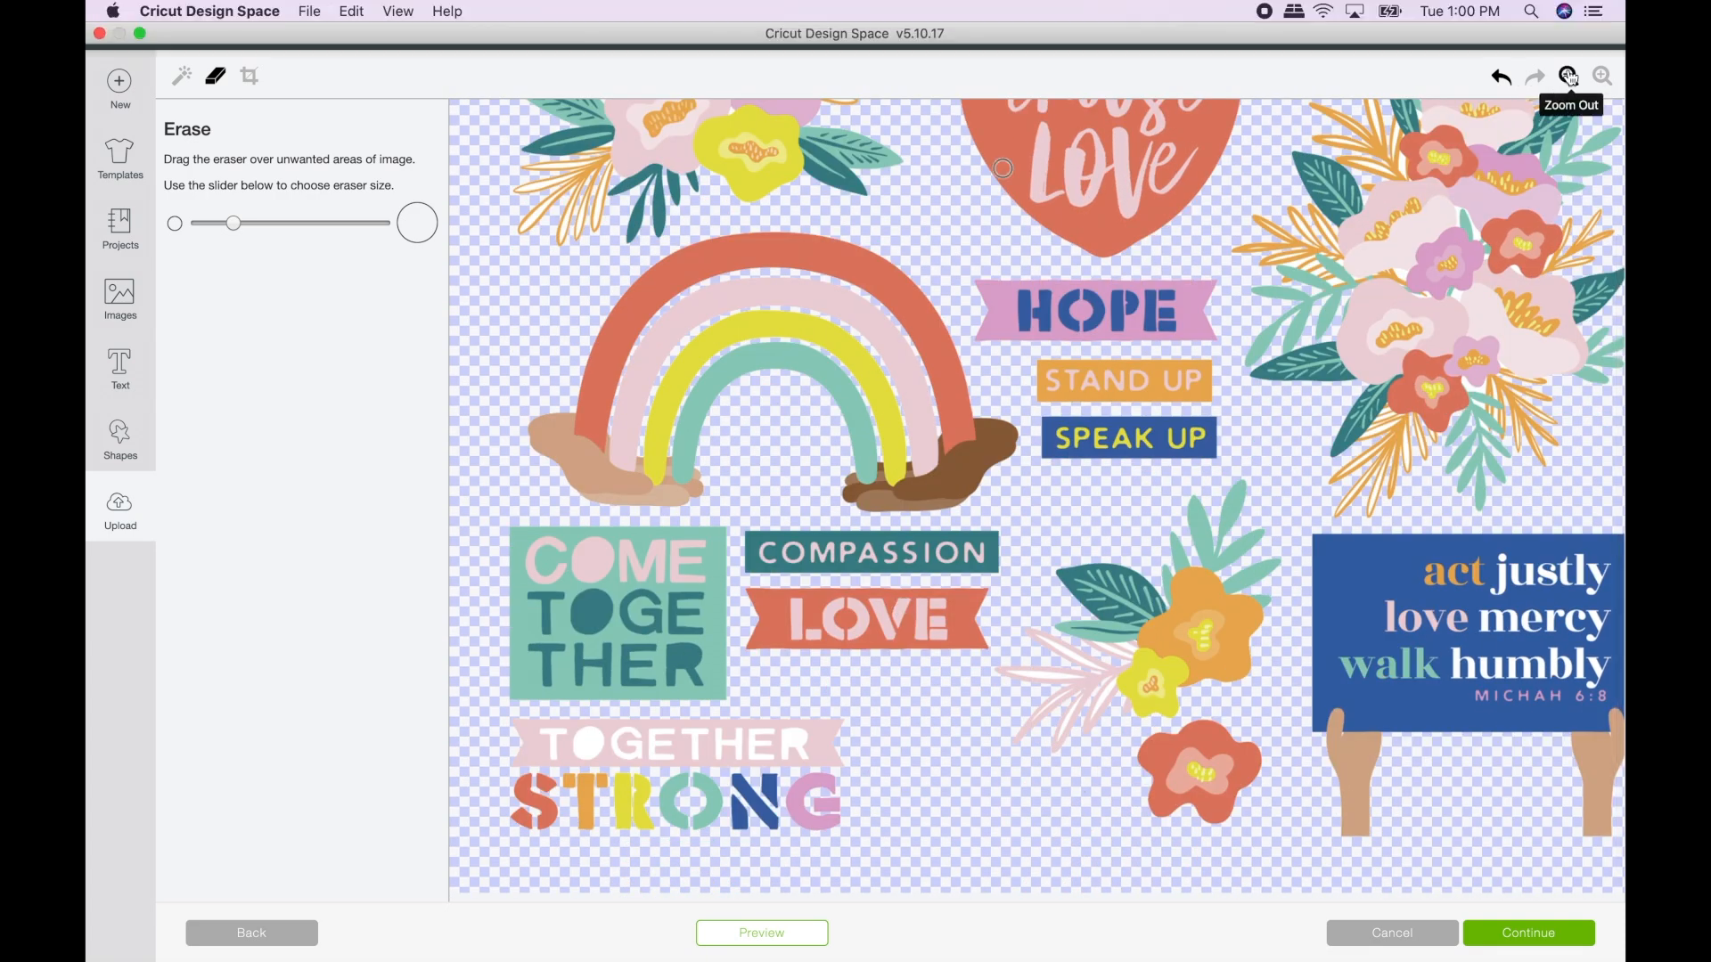
left_click(1568, 77)
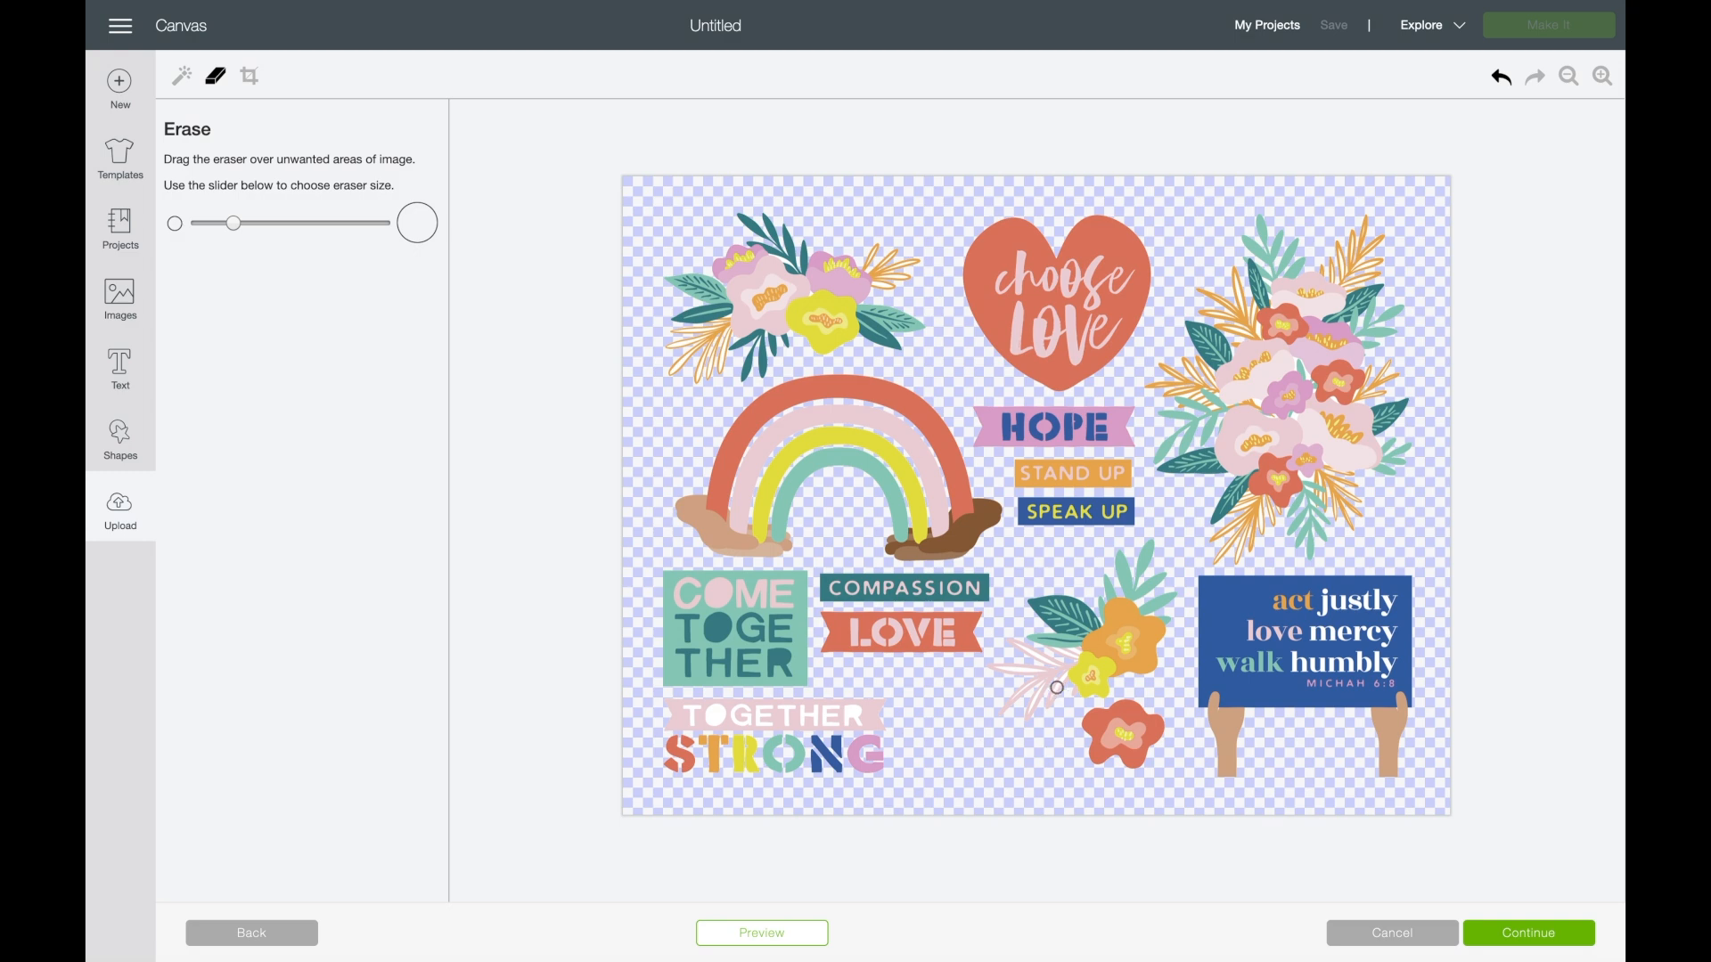
- Save the cleaned artwork as a Print Then Cut image named if_TogetherStrong_p2 and insert it onto the canvas
left_click(1529, 936)
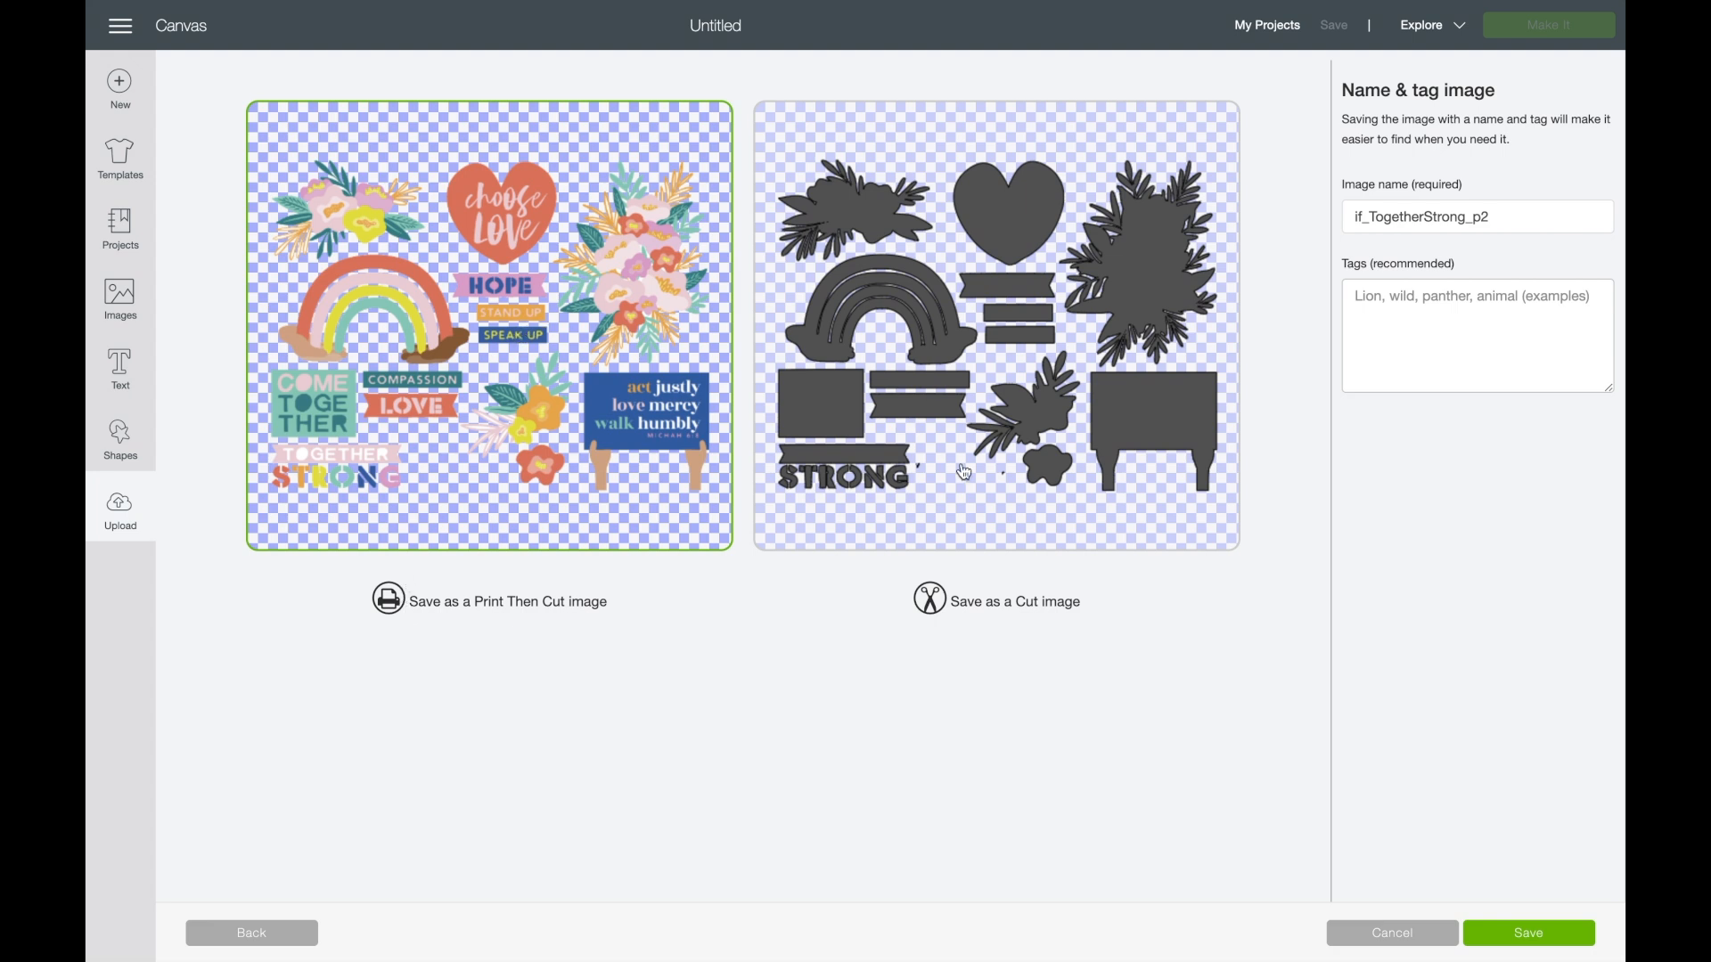
left_click(1525, 932)
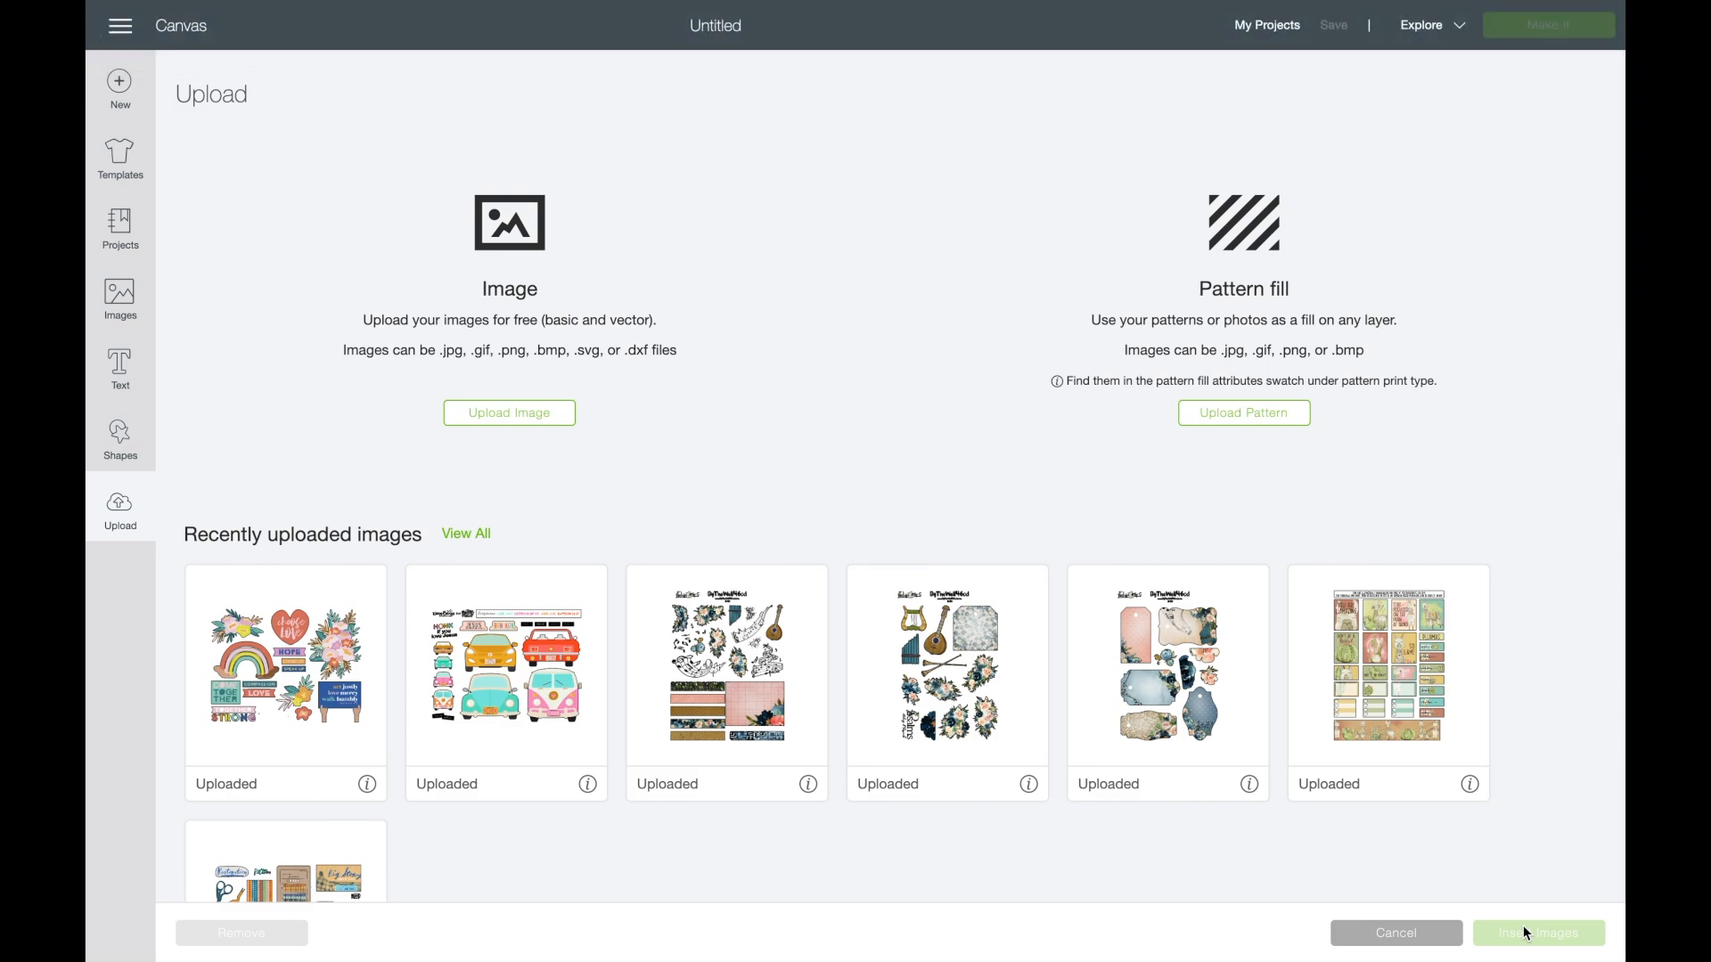
left_click(248, 634)
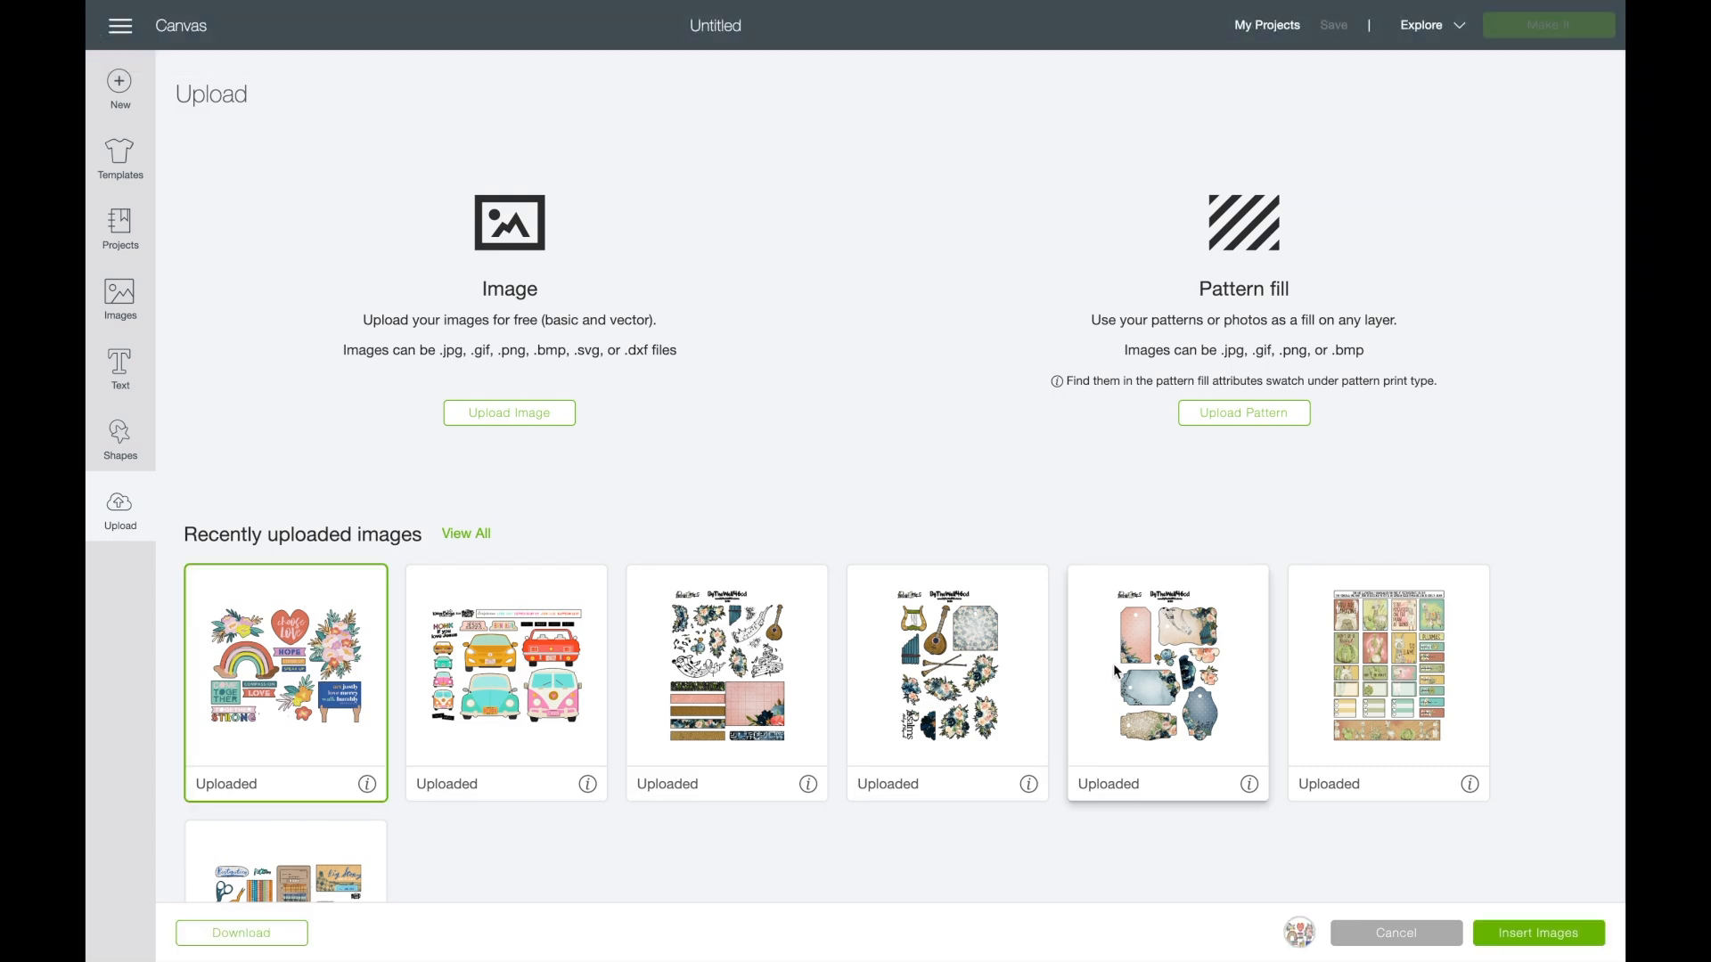
left_click(1529, 931)
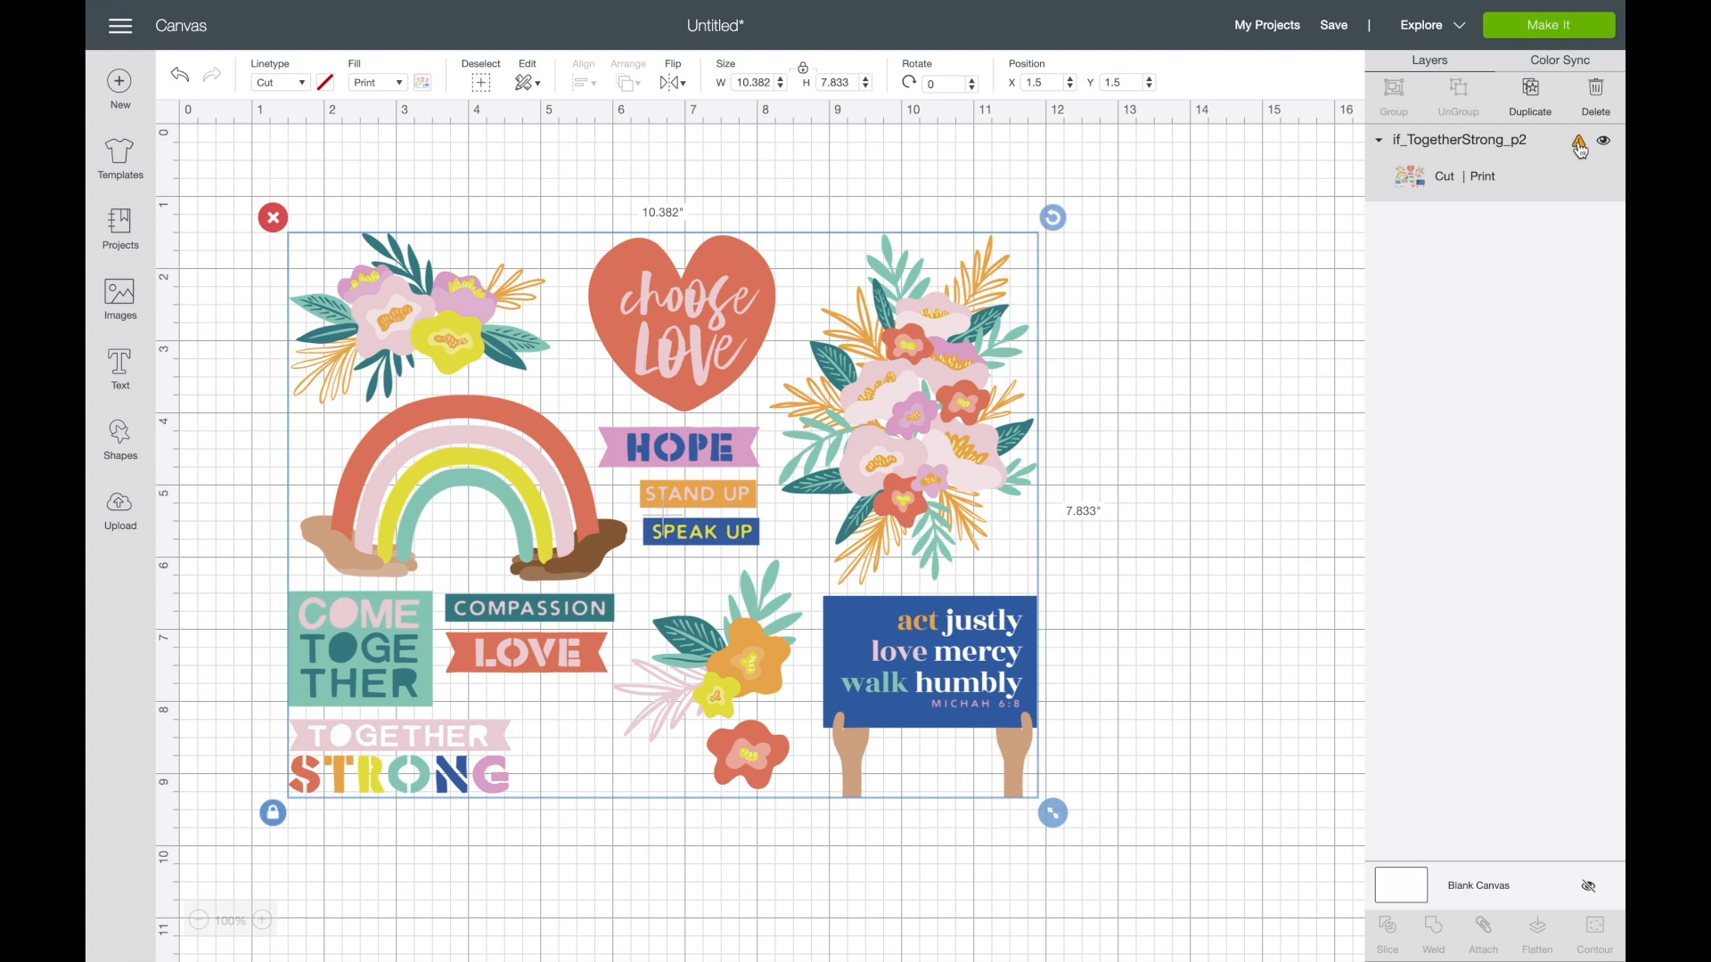
- Set the inserted image's width to 9.25 inches with its proportions locked
mouse_move(1580, 148)
left_click_drag(772, 82, 728, 86)
type("9.25")
key("Tab")
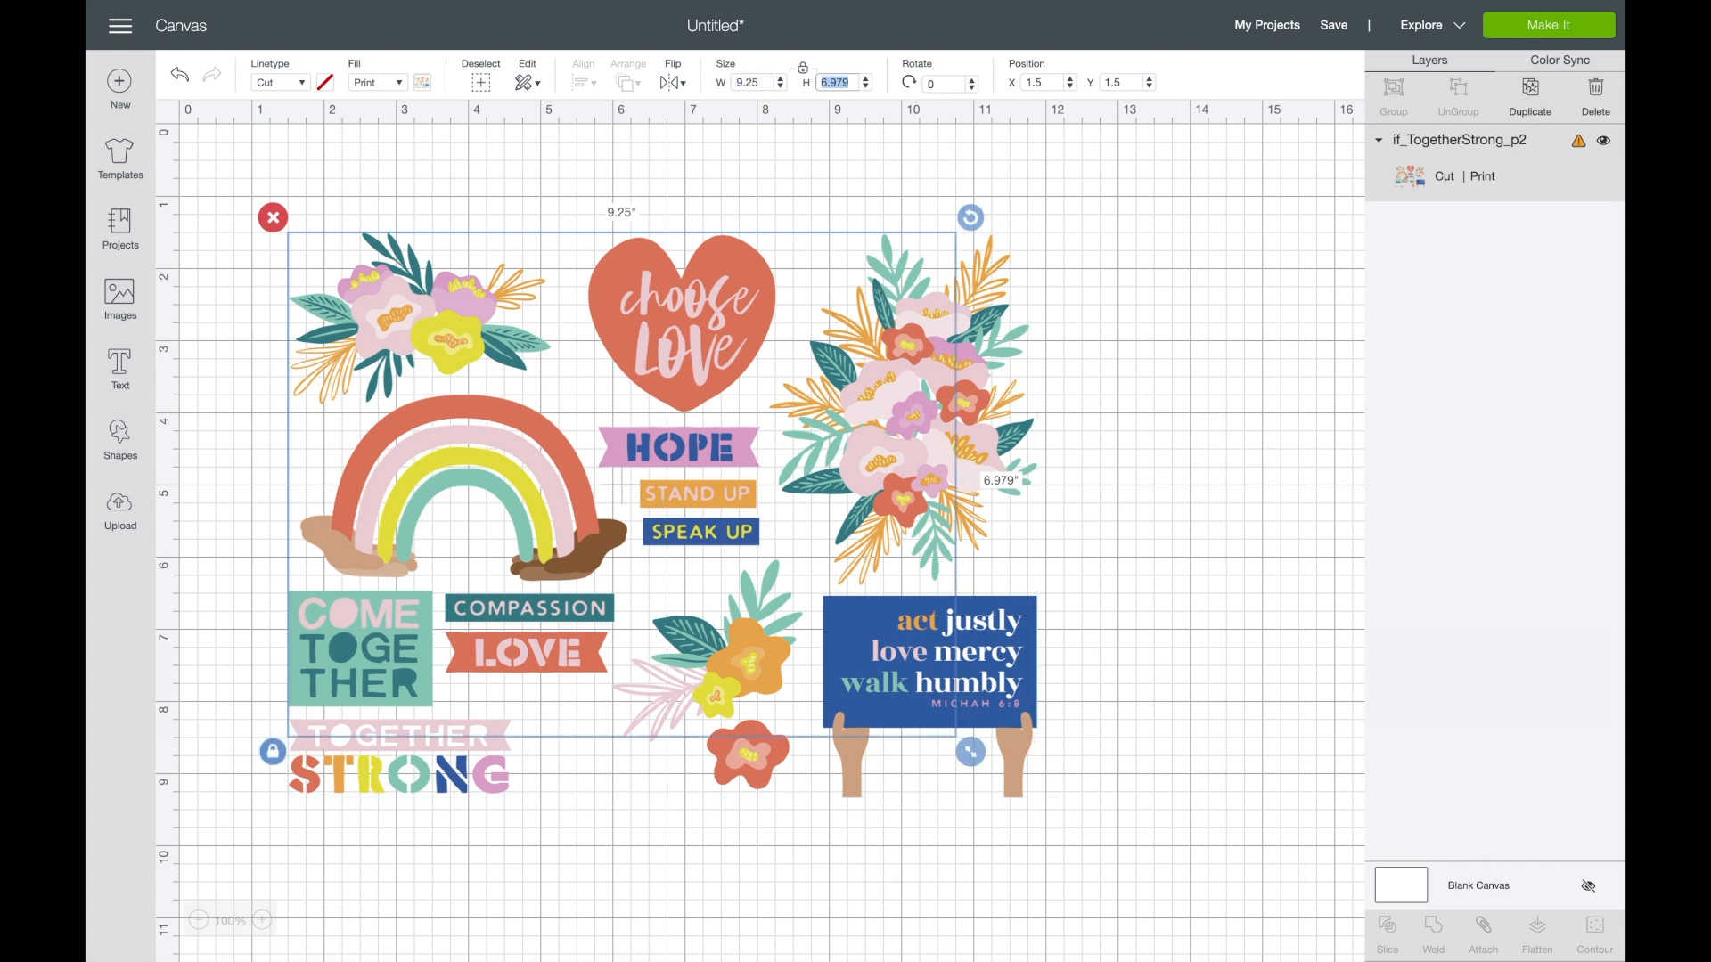
left_click(1072, 275)
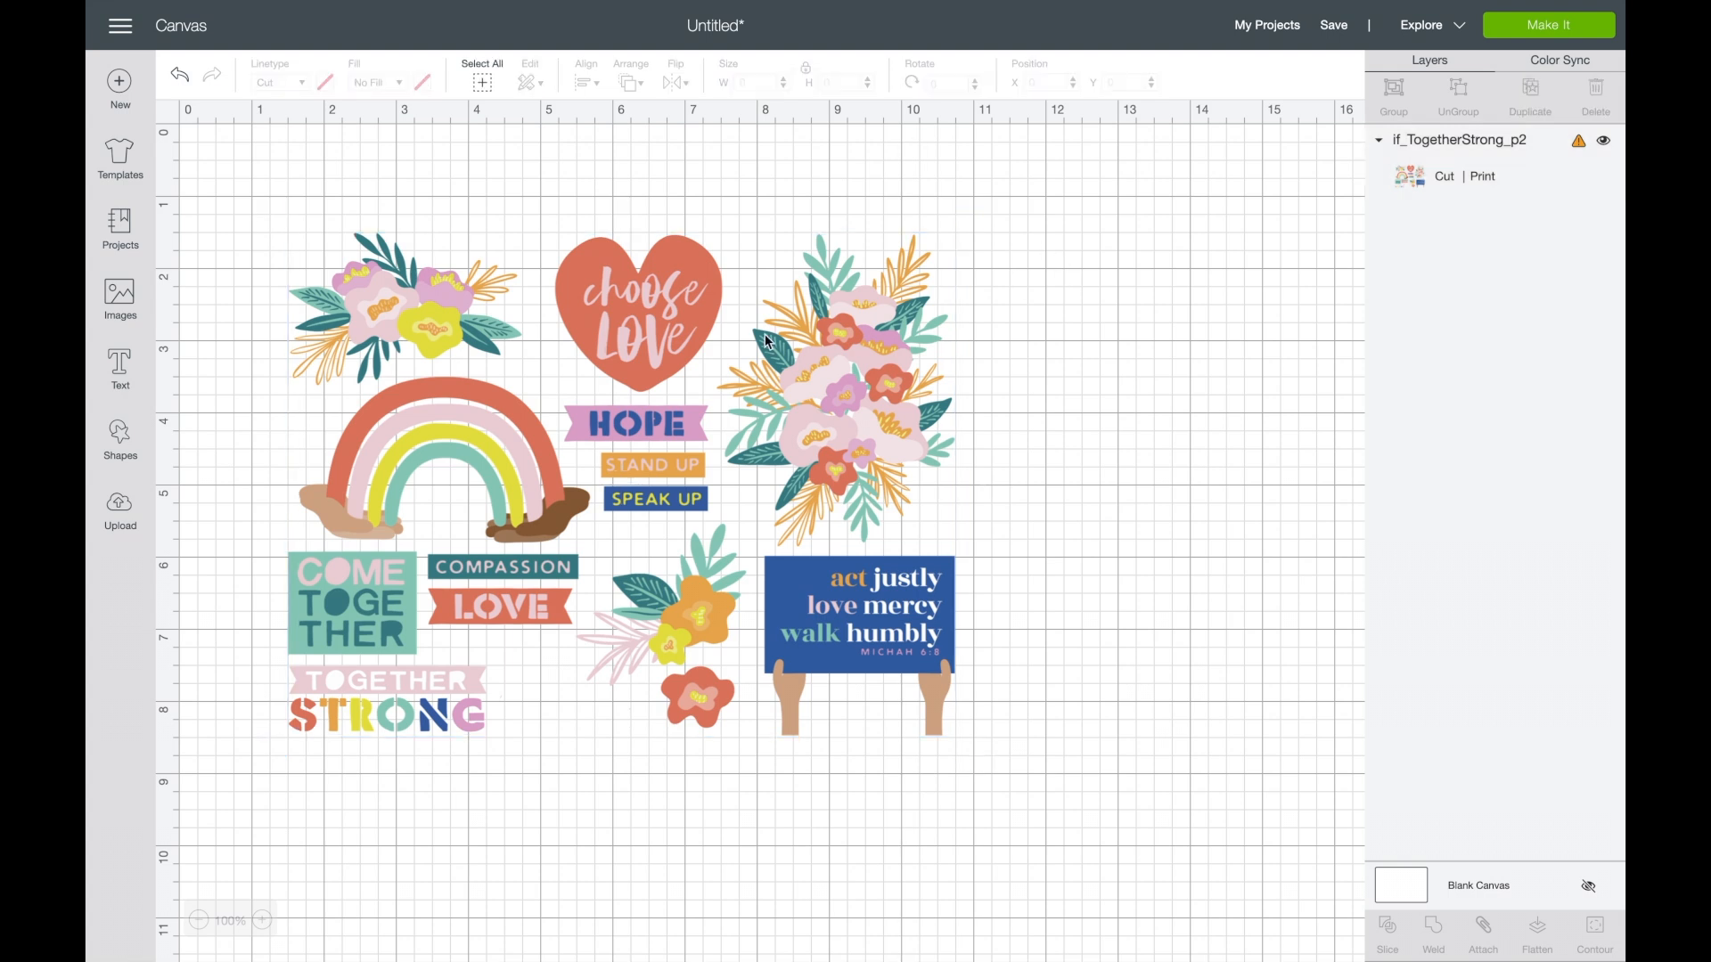
- Check the image's size warning and set the image height to 6.75 inches
left_click(697, 462)
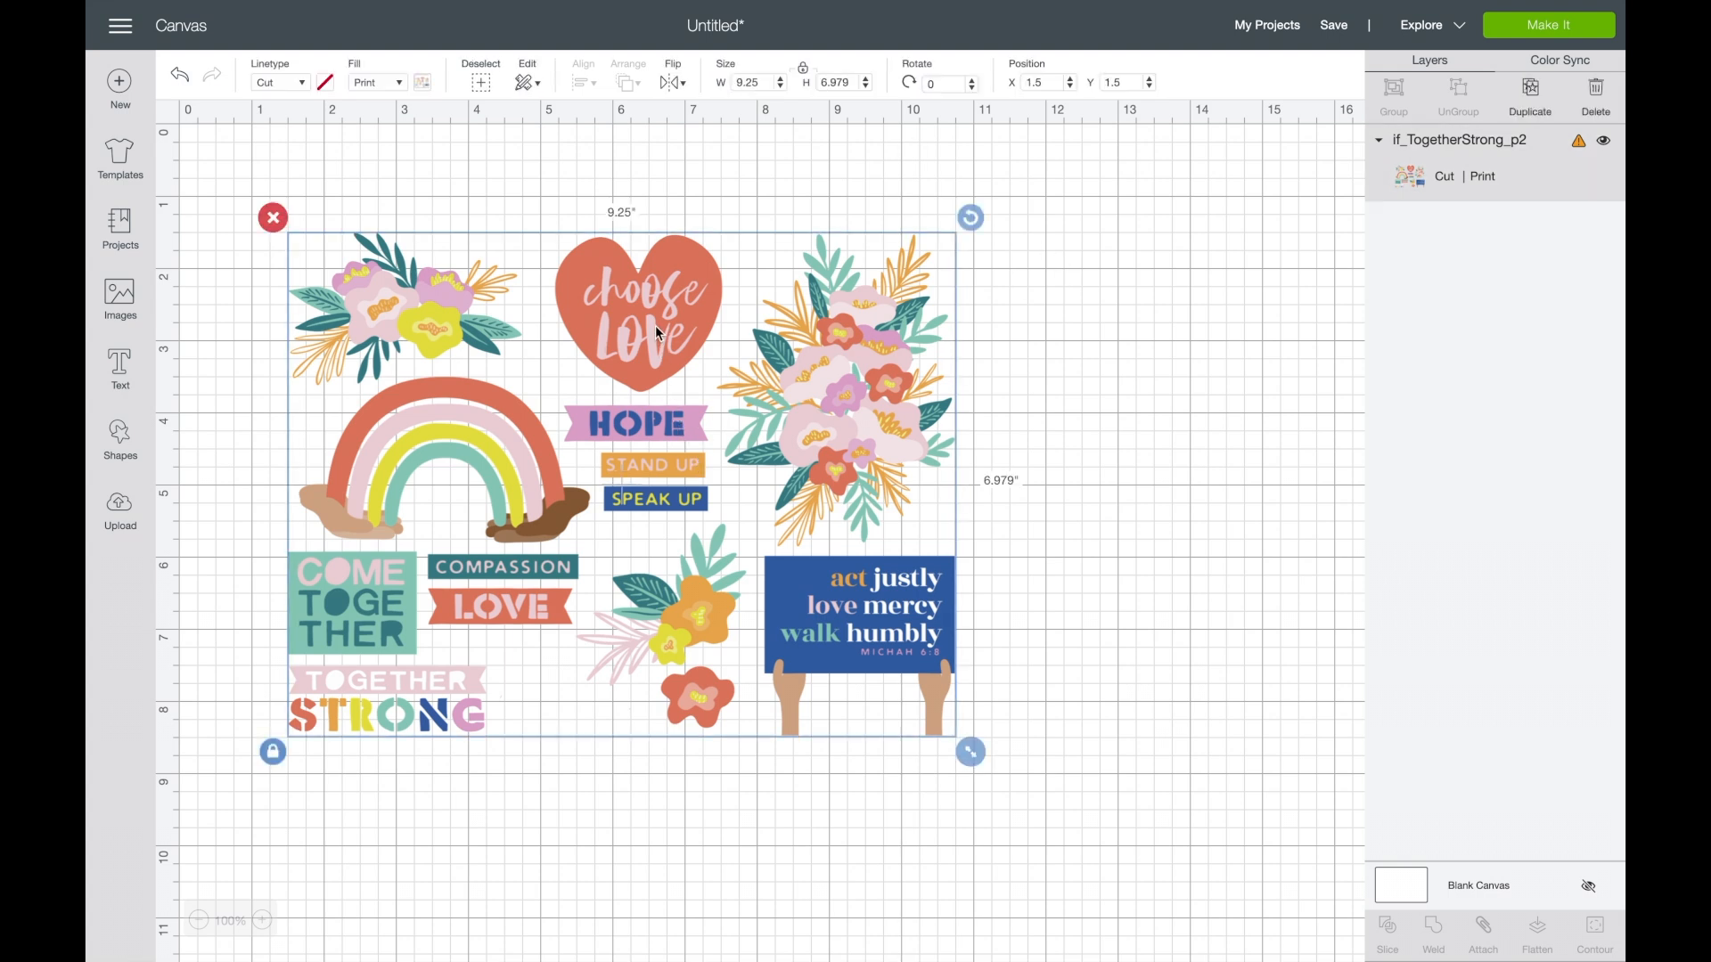
left_click(1581, 146)
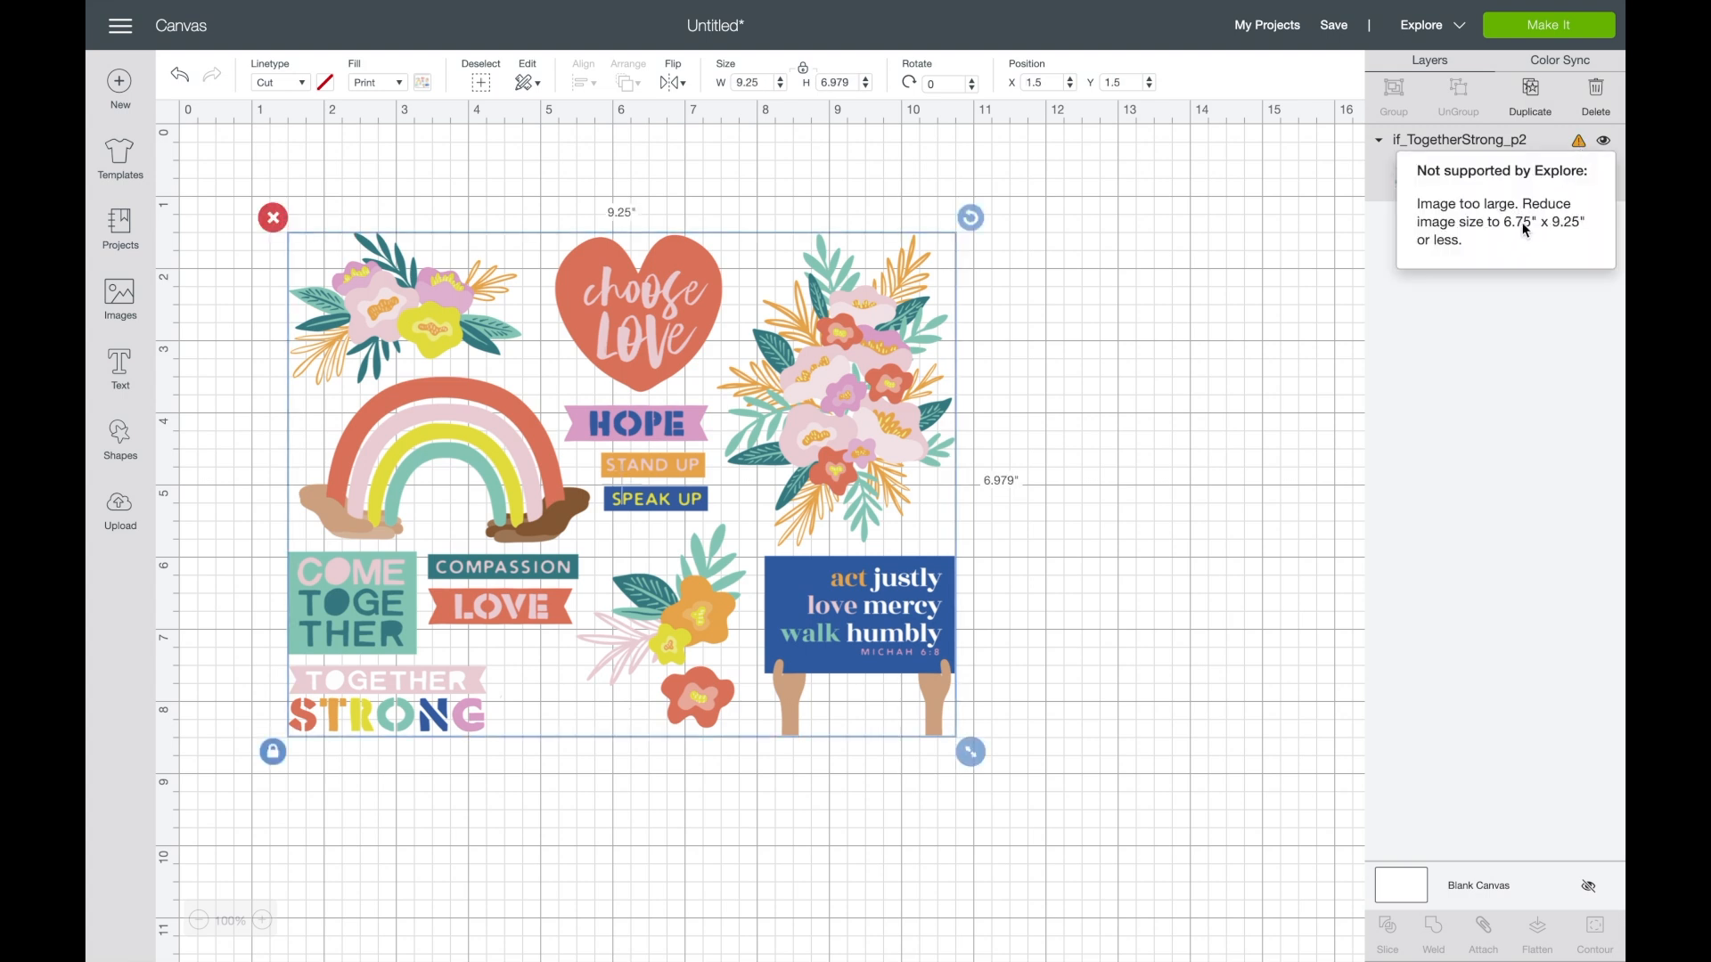
left_click(846, 81)
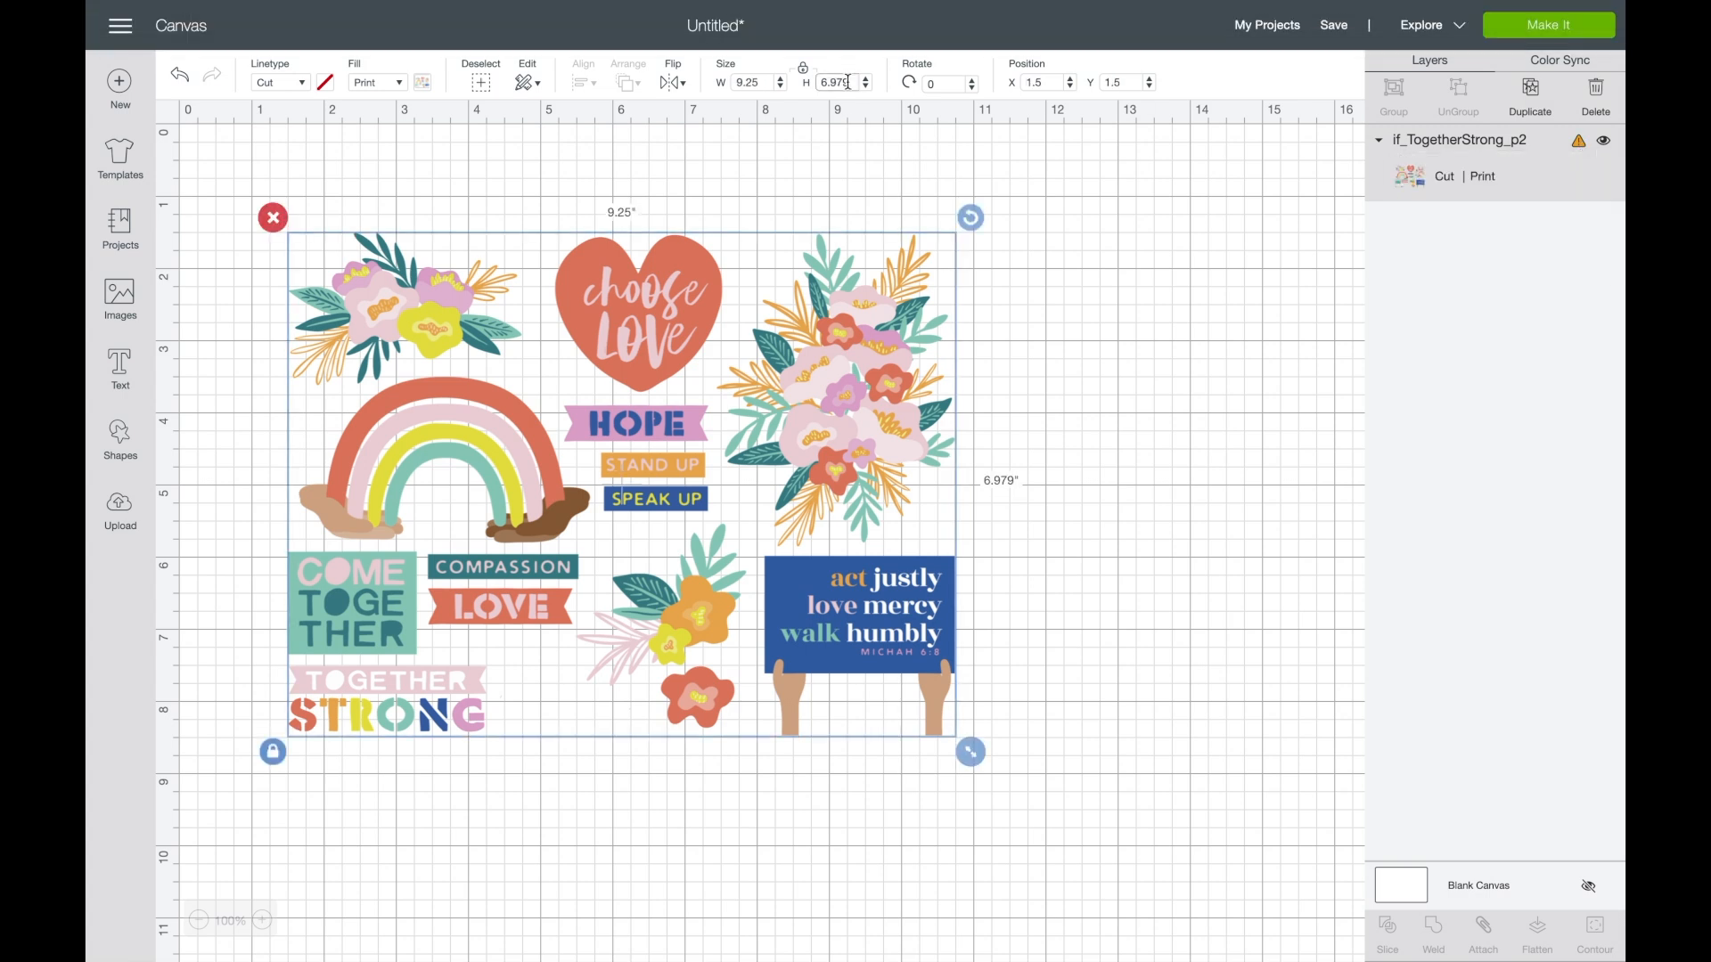
left_click_drag(836, 82, 796, 86)
type("6")
key("Return")
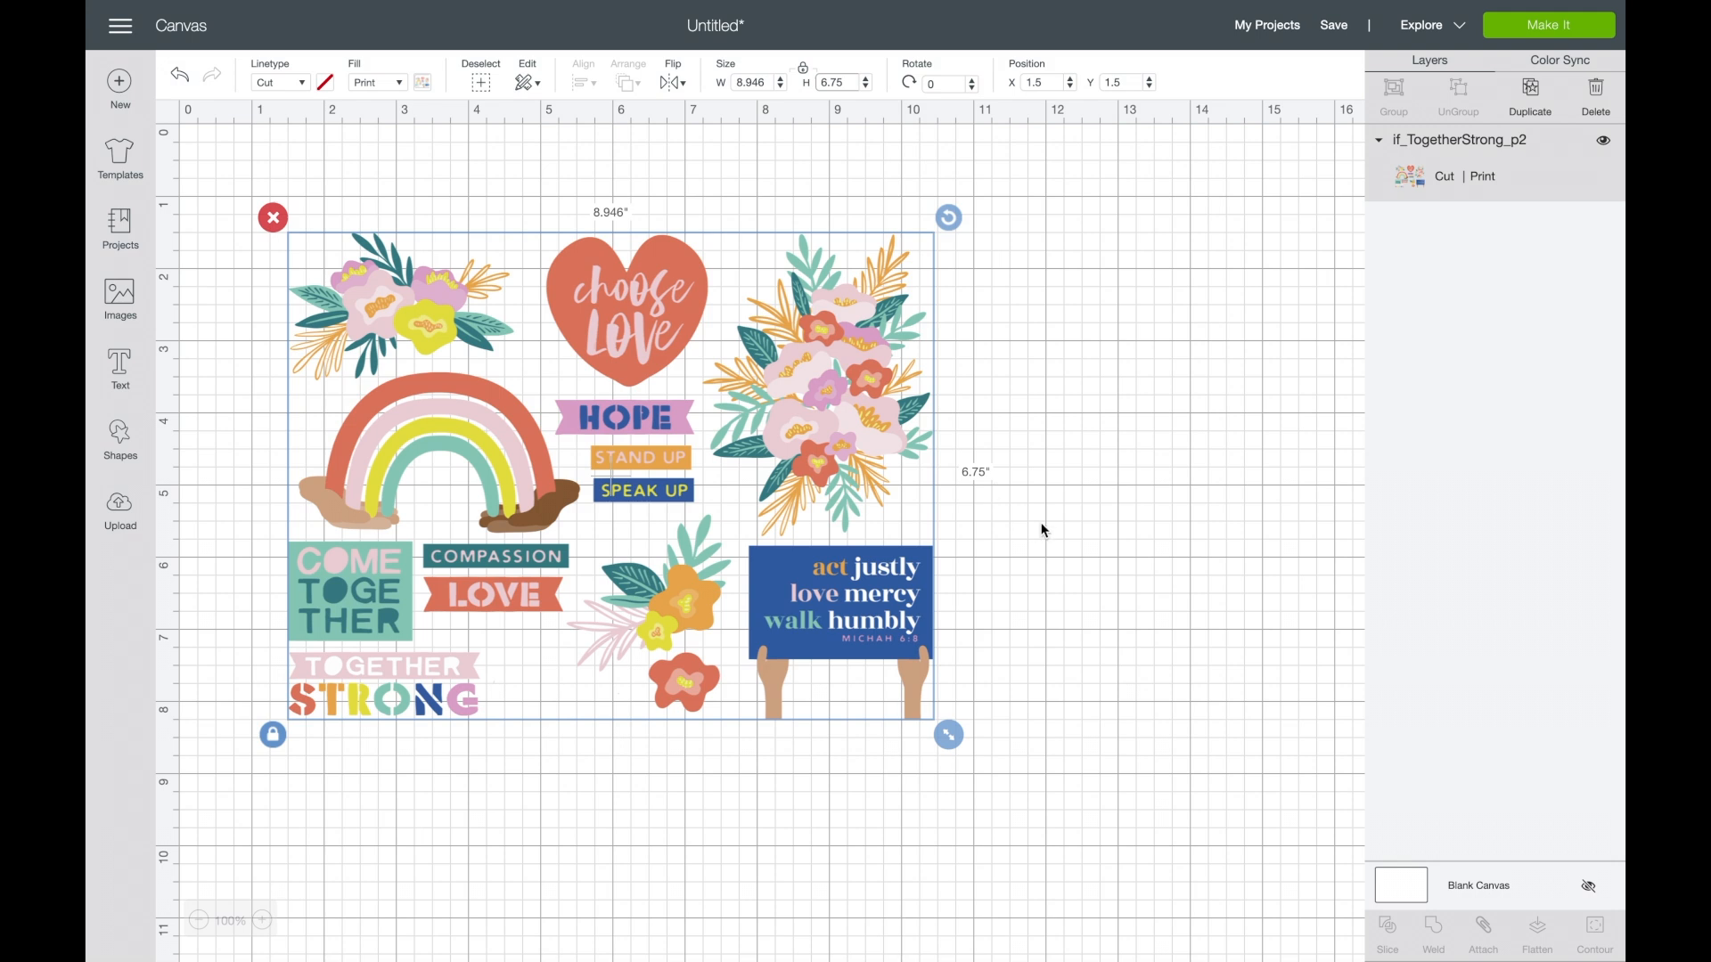
left_click(1044, 530)
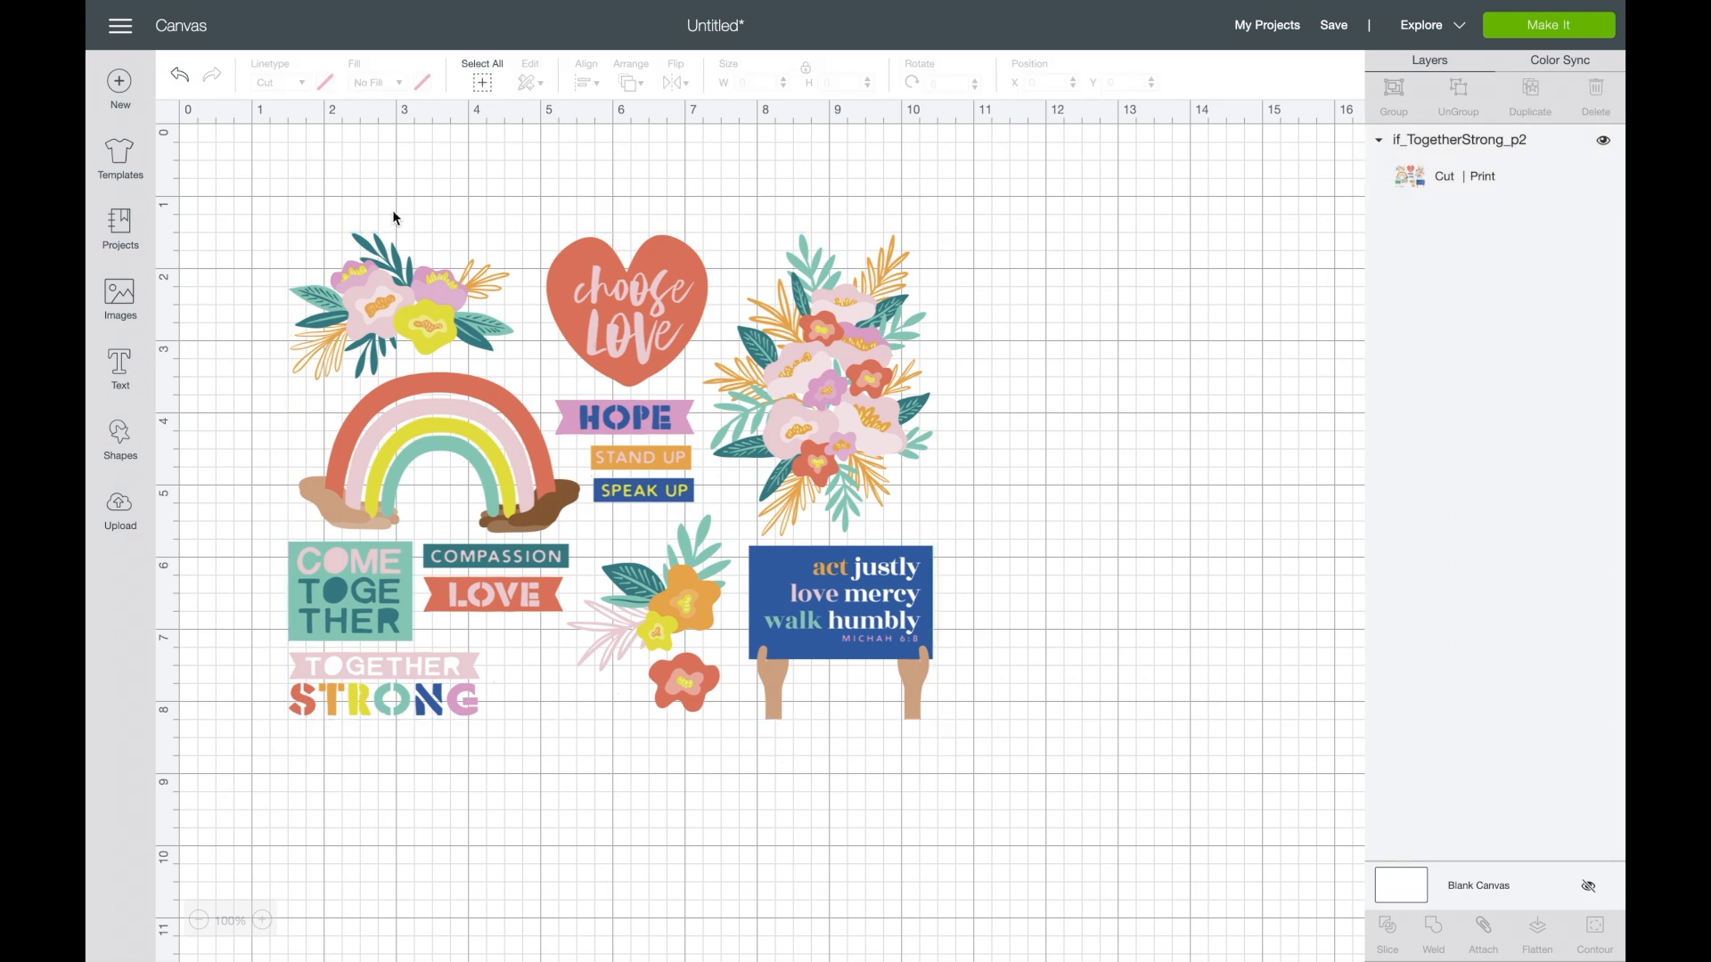
left_click(605, 418)
left_click(1550, 163)
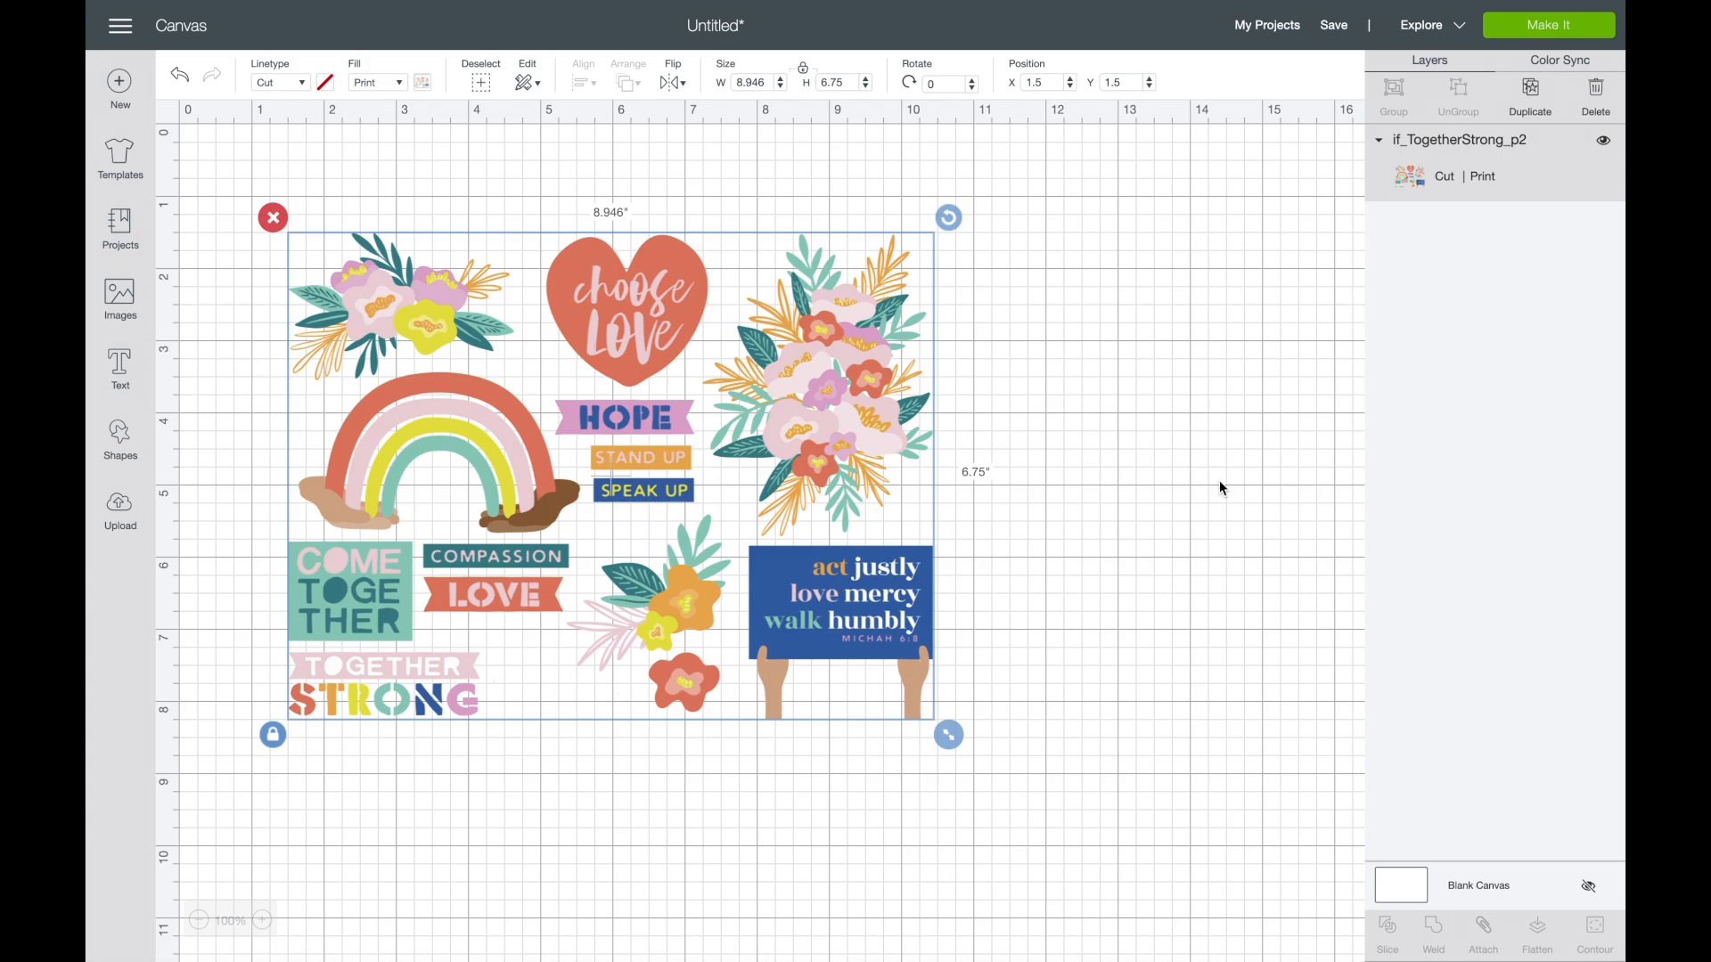
- Accept the Letter-size mat layout for making and print one copy with bleed on the HP OfficeJet Pro 8020 series
left_click(1580, 27)
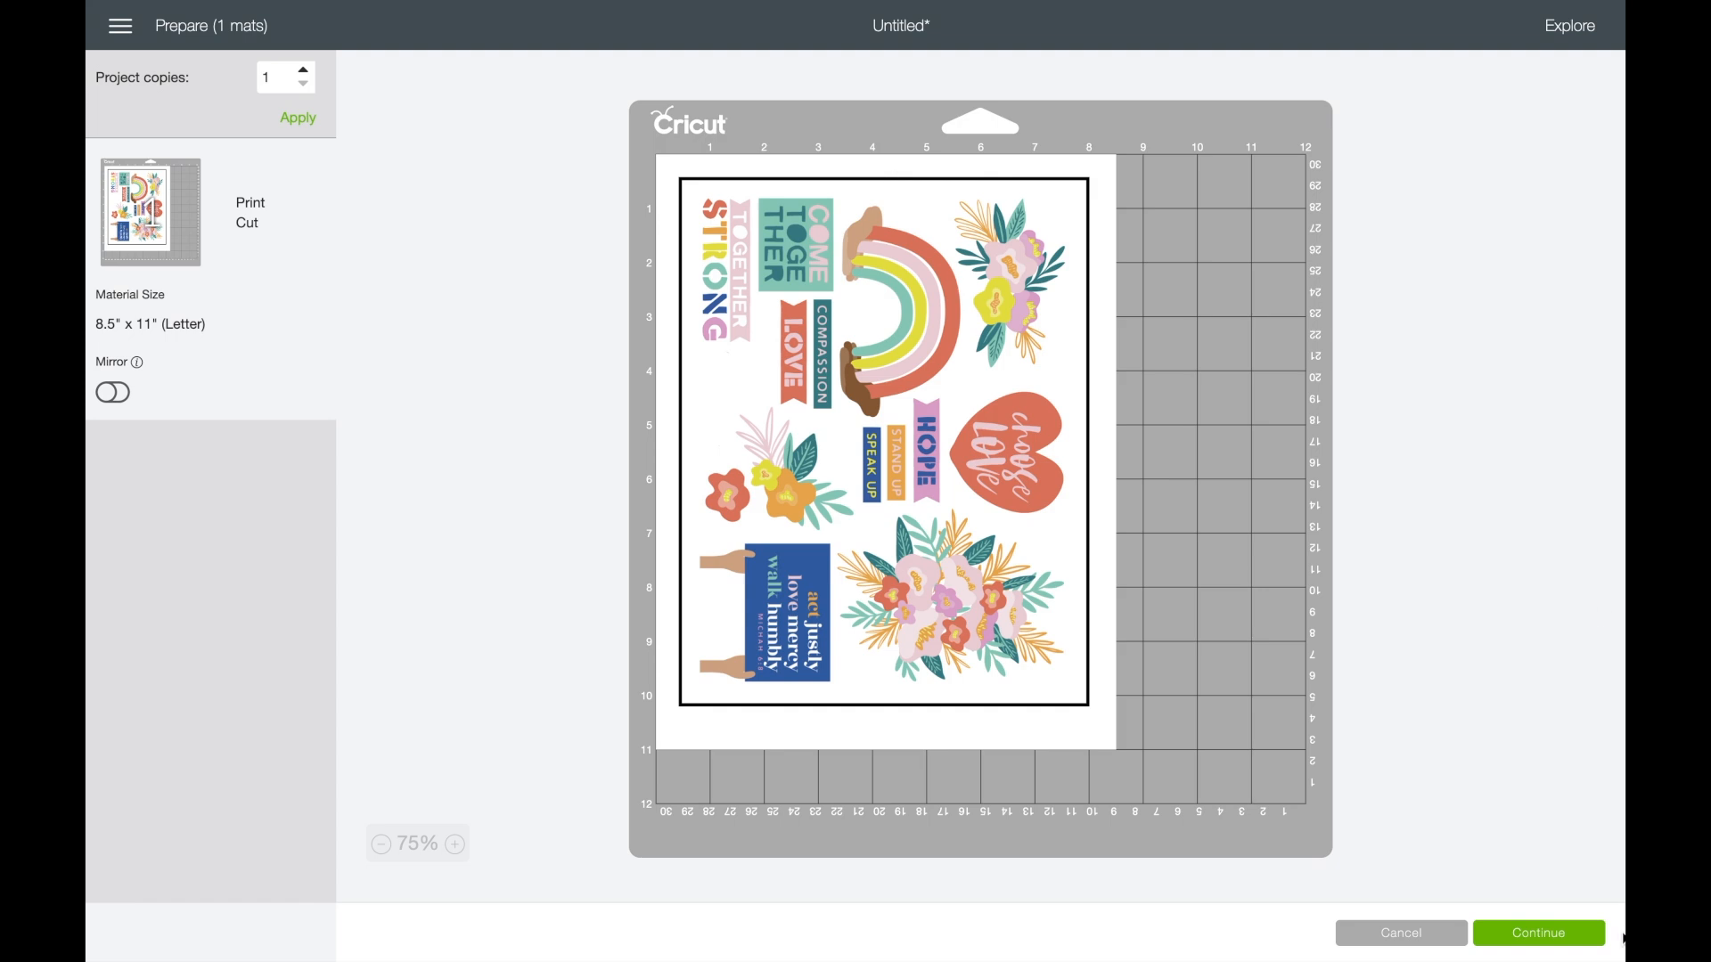
left_click(1550, 938)
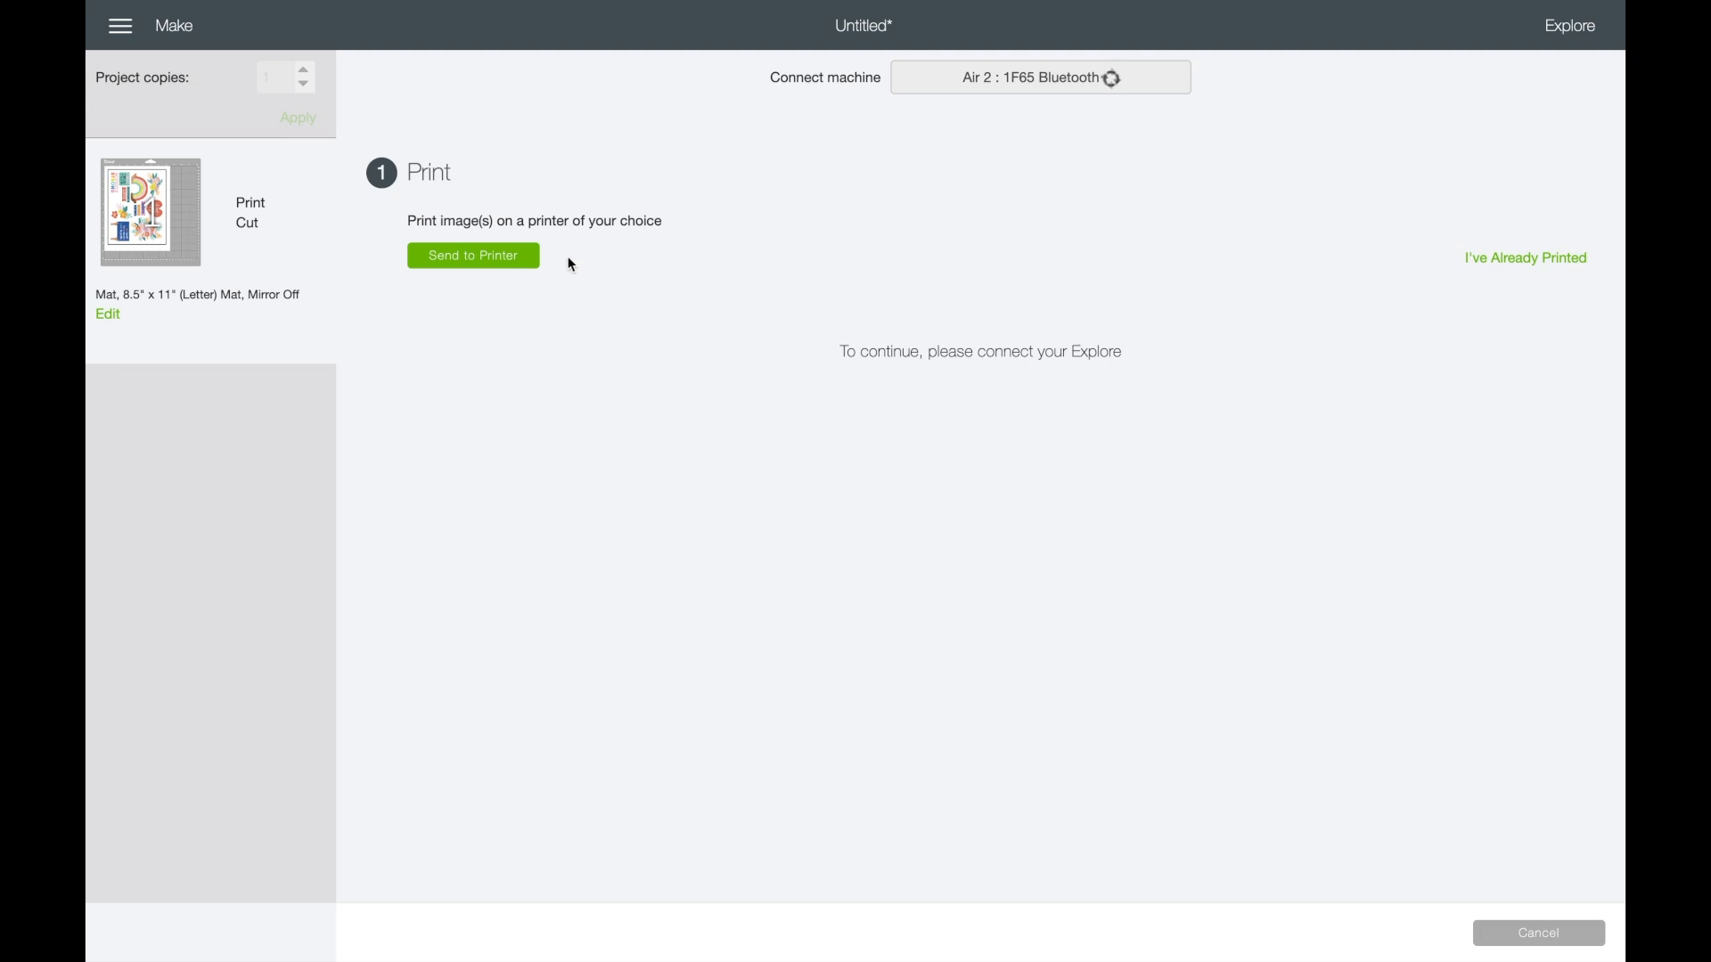
left_click(520, 257)
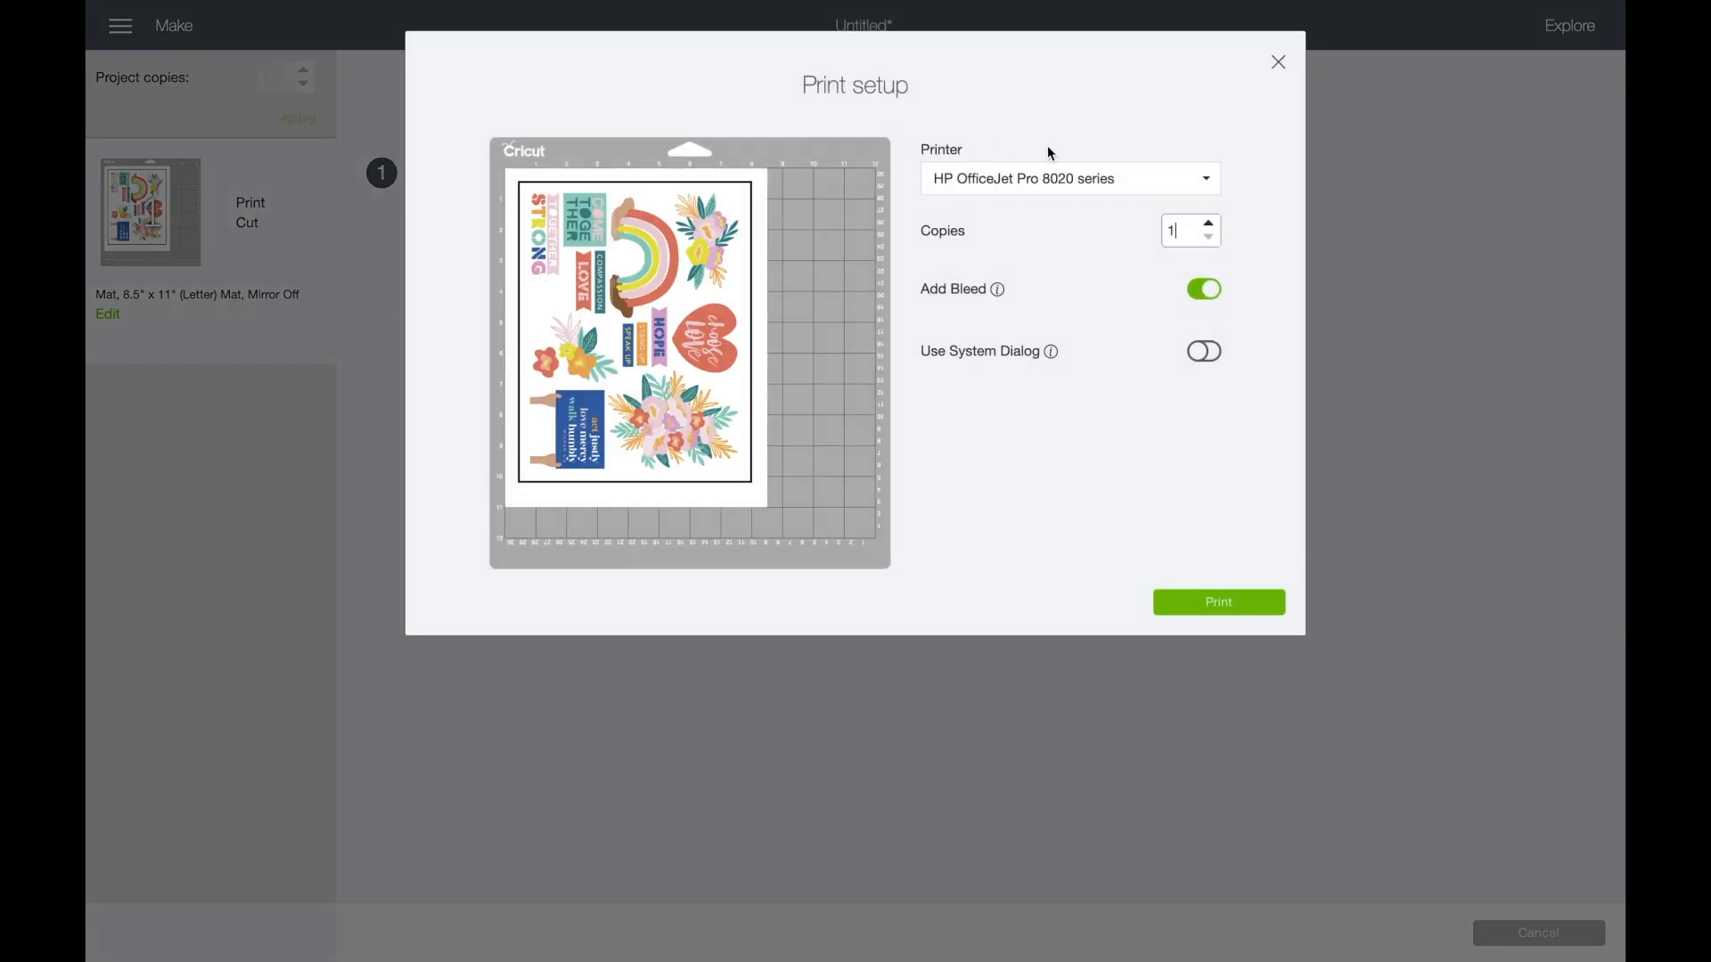
left_click(1194, 296)
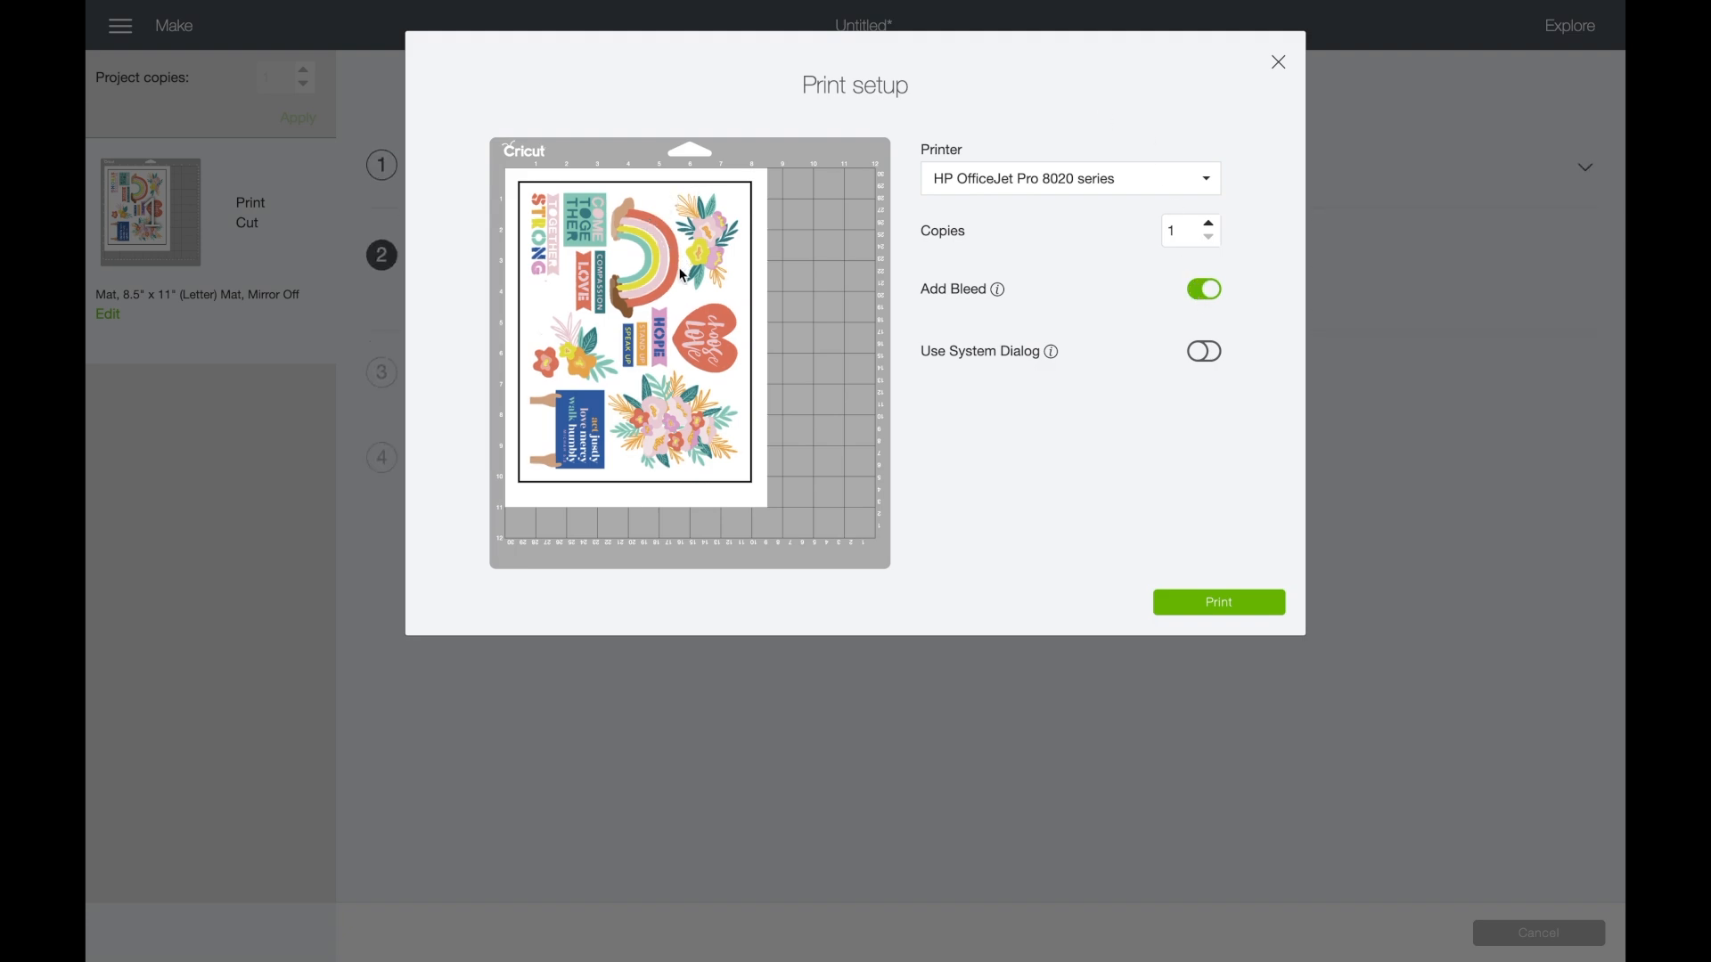
left_click(1220, 611)
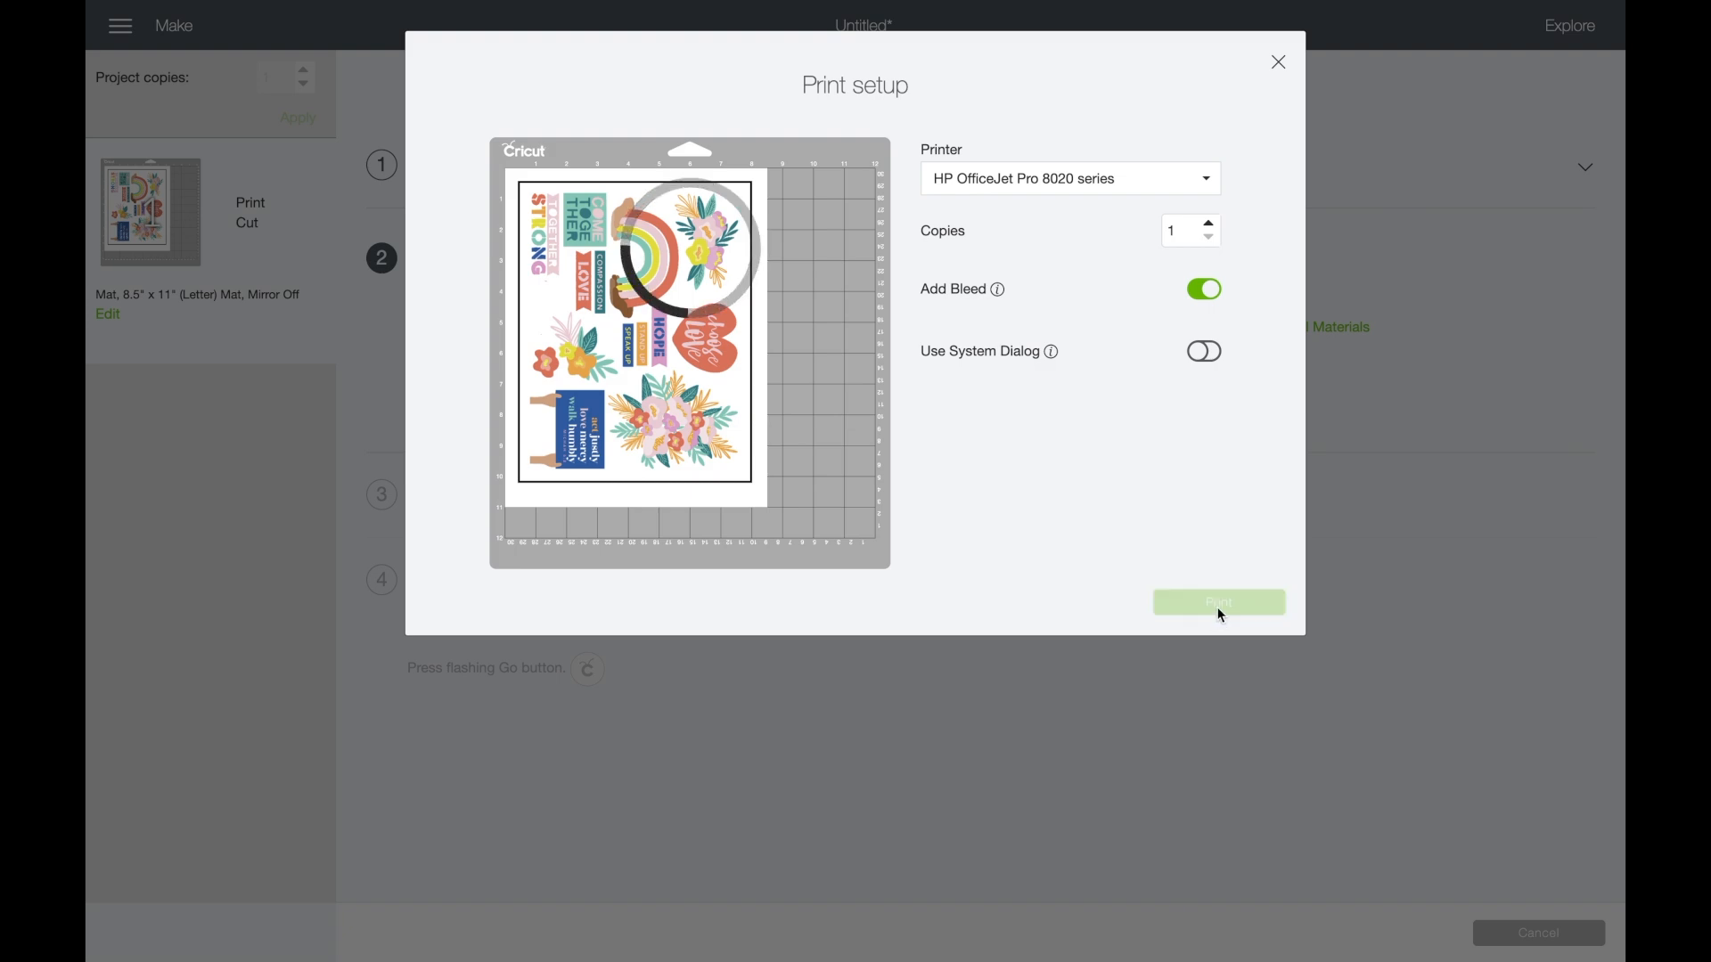